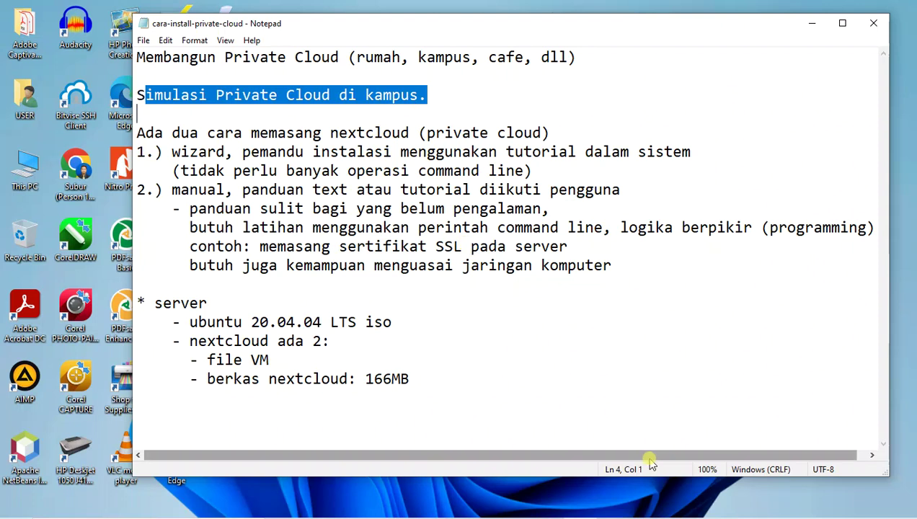
- Glance at the Wi-Fi network list, then highlight 'nextcloud' and 'wizard' in the notes
left_click(794, 508)
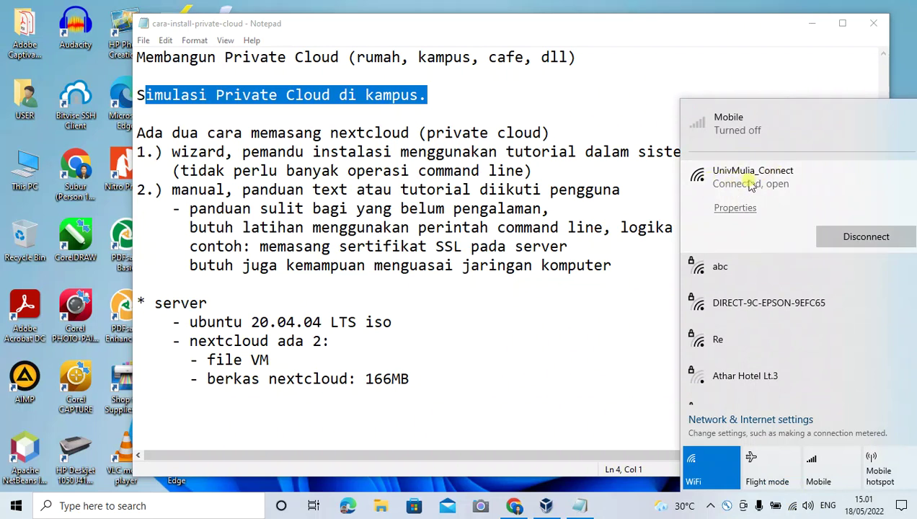
left_click(436, 247)
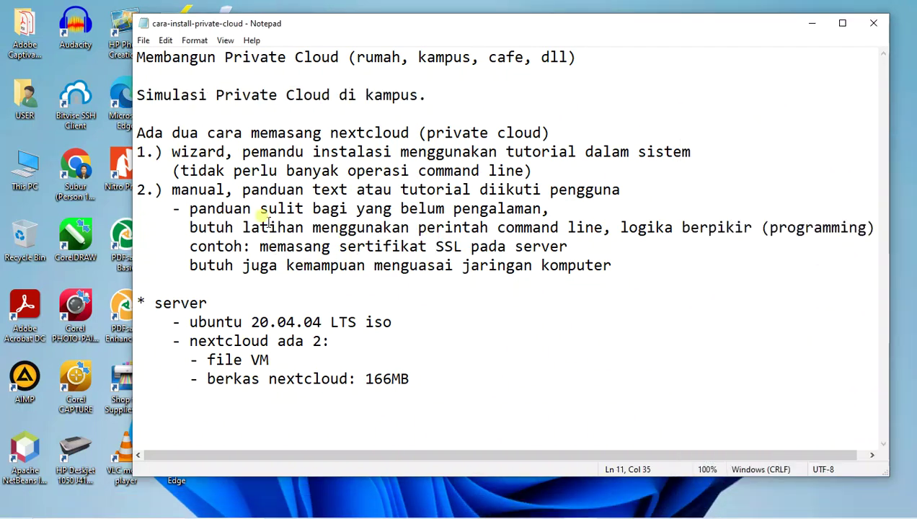
left_click_drag(329, 133, 409, 133)
left_click_drag(172, 152, 229, 152)
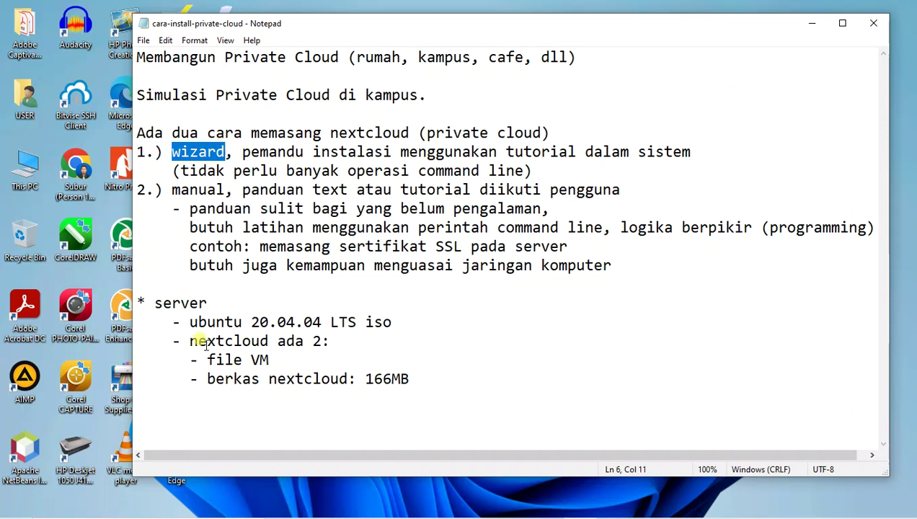
- Add the line '- ubuntu 22.04 LTS = update' below the ubuntu 20.04.04 entry
left_click(261, 318)
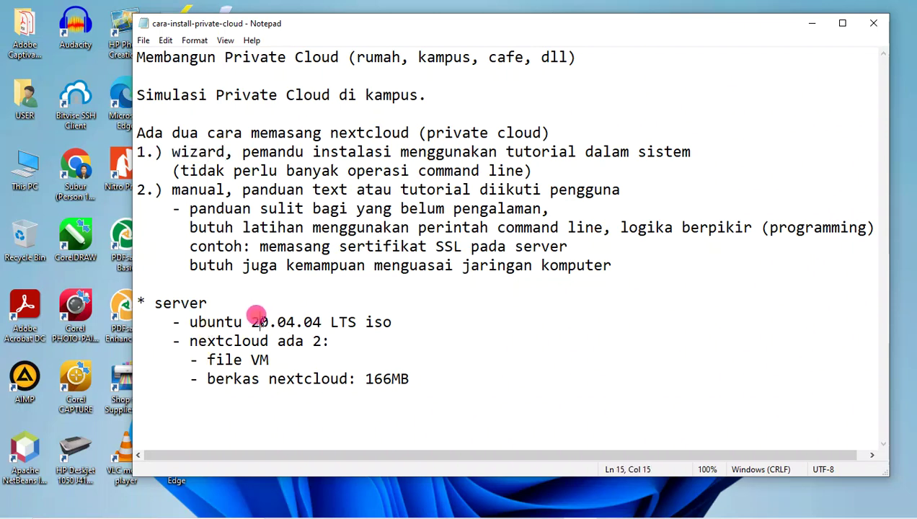
key("End")
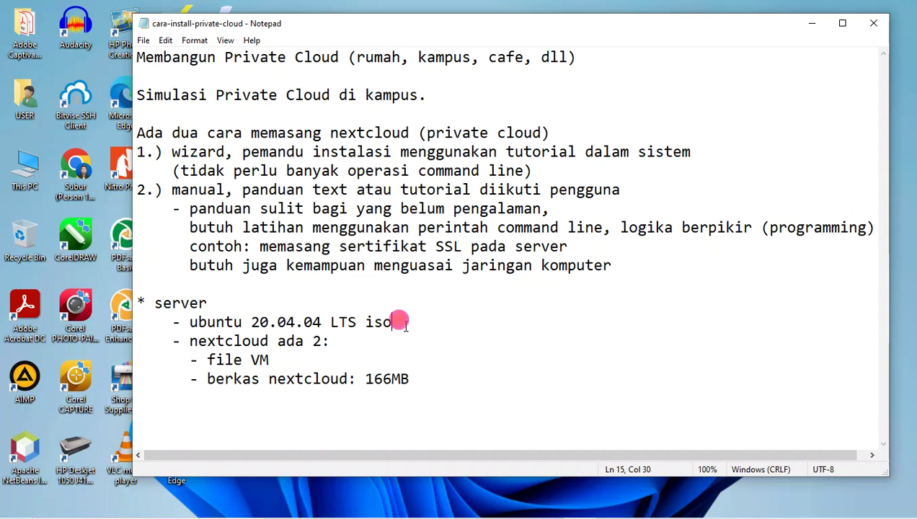
key("Return")
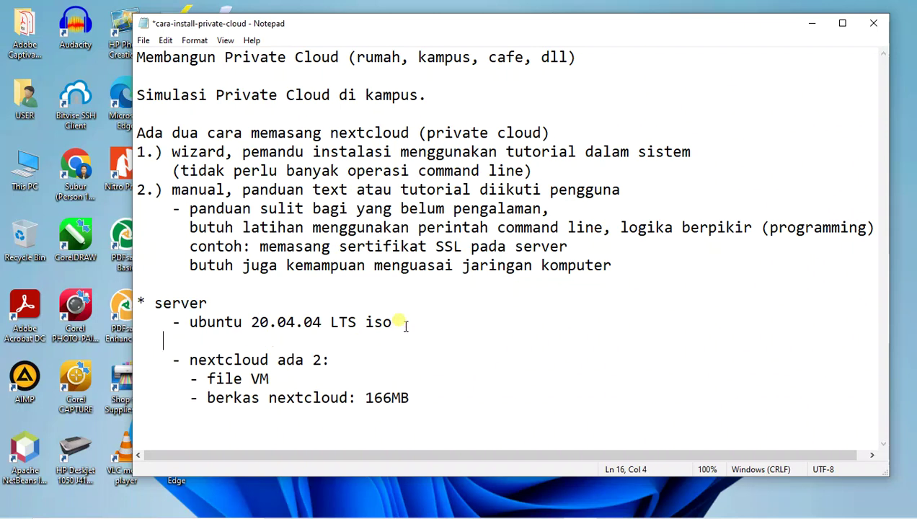
type("- ubun")
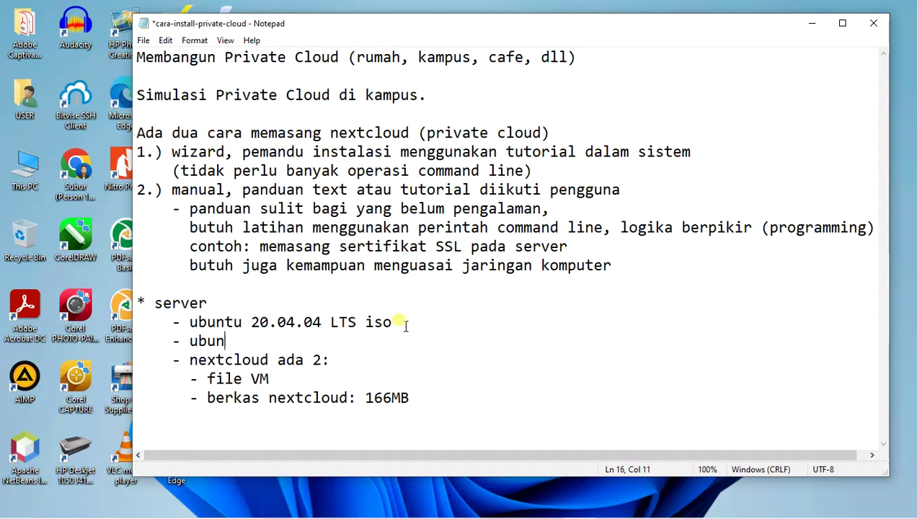
type("tu 22.04 LTS")
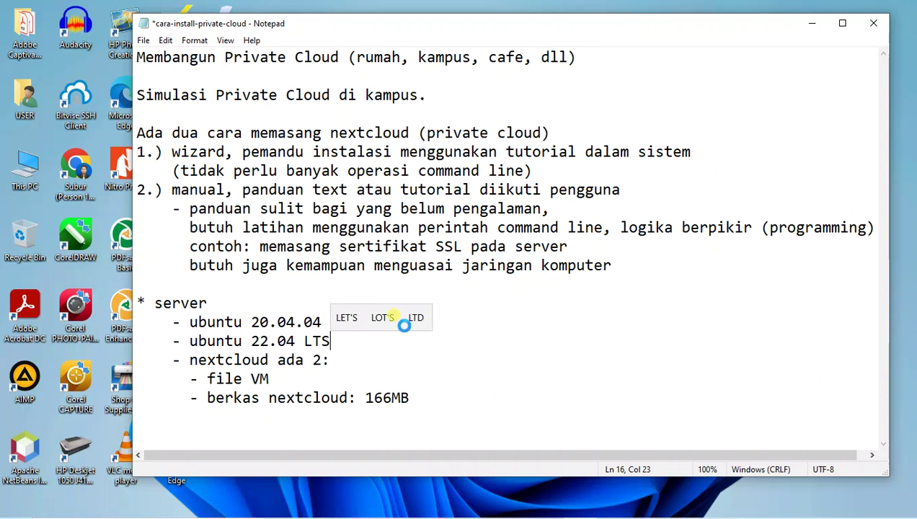
type(" =")
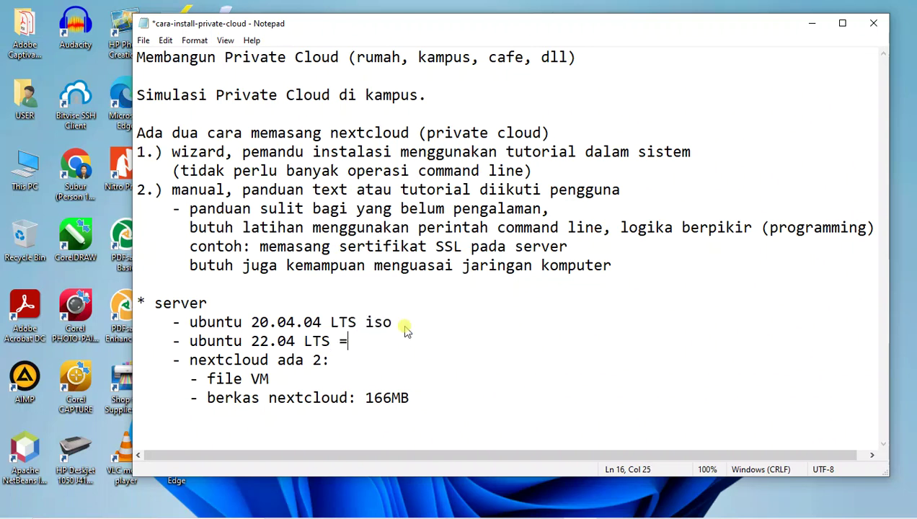
type(" update")
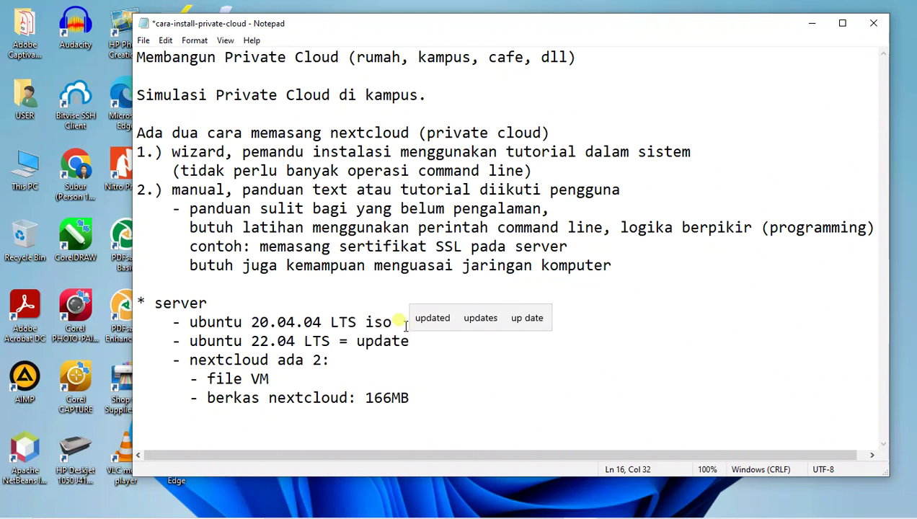
left_click(278, 341)
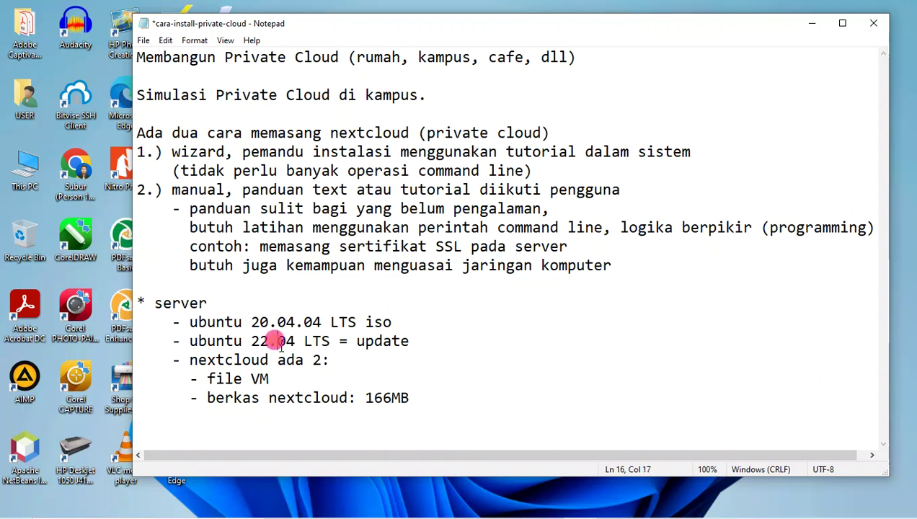
- Highlight the new 22.04 line and the word 'wizard', then bring up VirtualBox Manager
left_click_drag(190, 340, 428, 333)
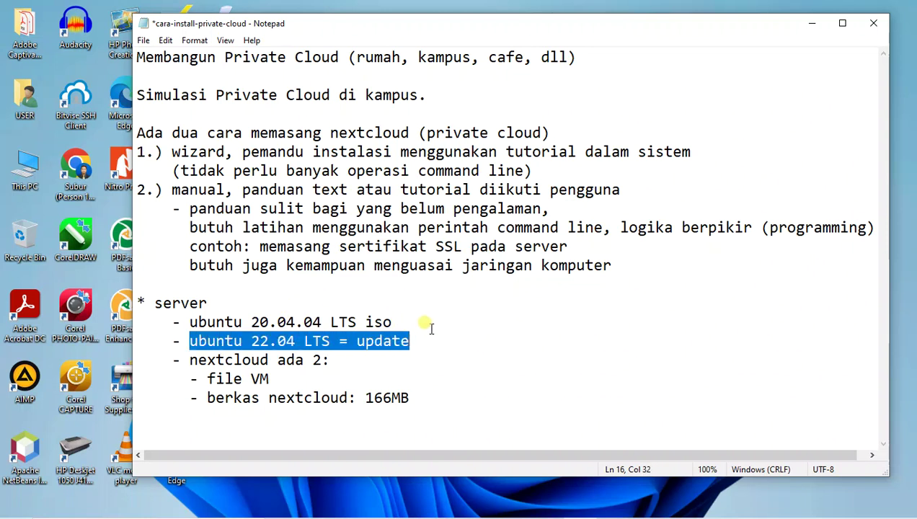
left_click_drag(173, 152, 225, 153)
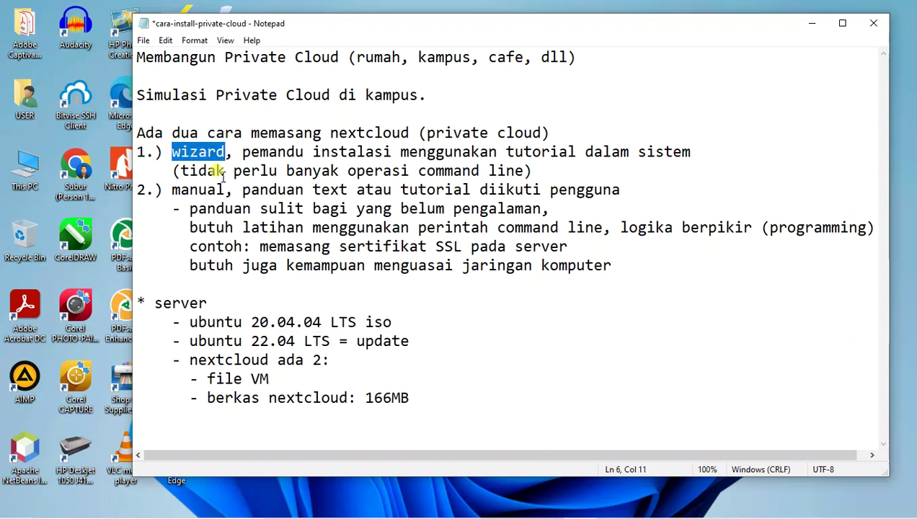
mouse_move(433, 518)
left_click(545, 506)
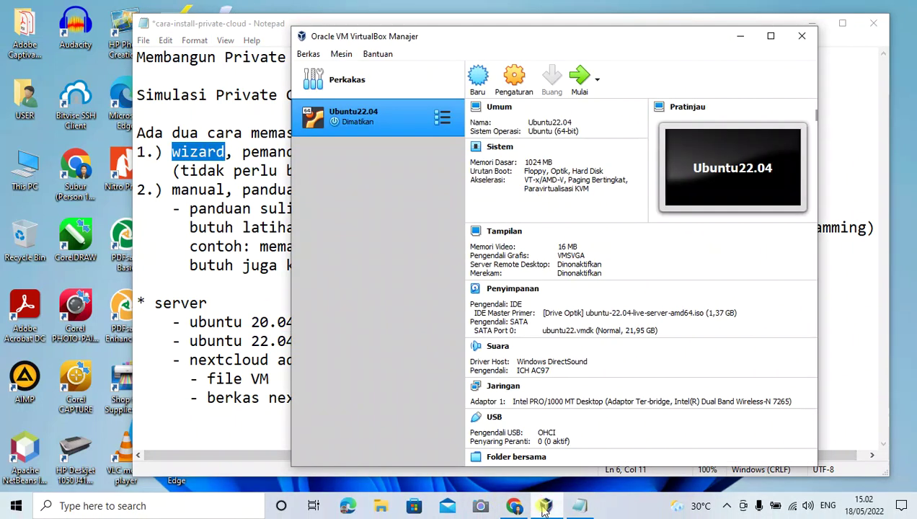
- Maximize the VirtualBox Manager window and start creating a new virtual machine
left_click(430, 316)
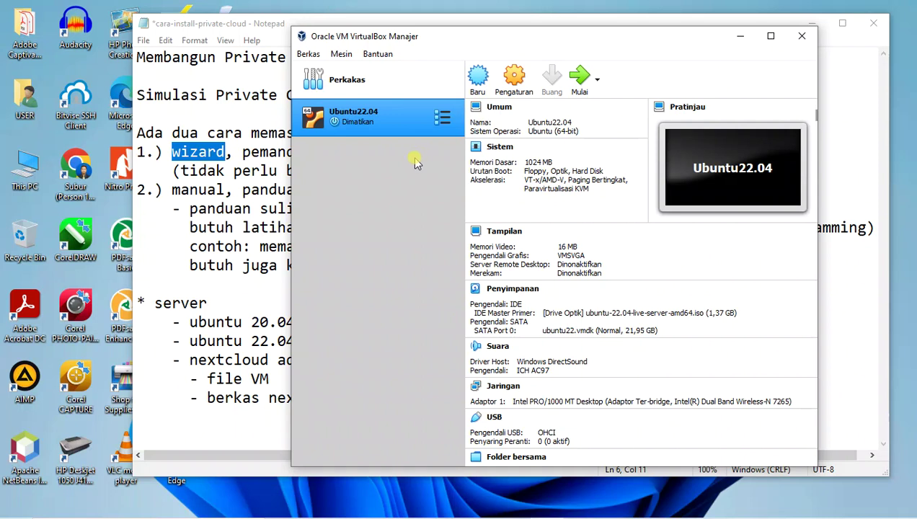
left_click(771, 36)
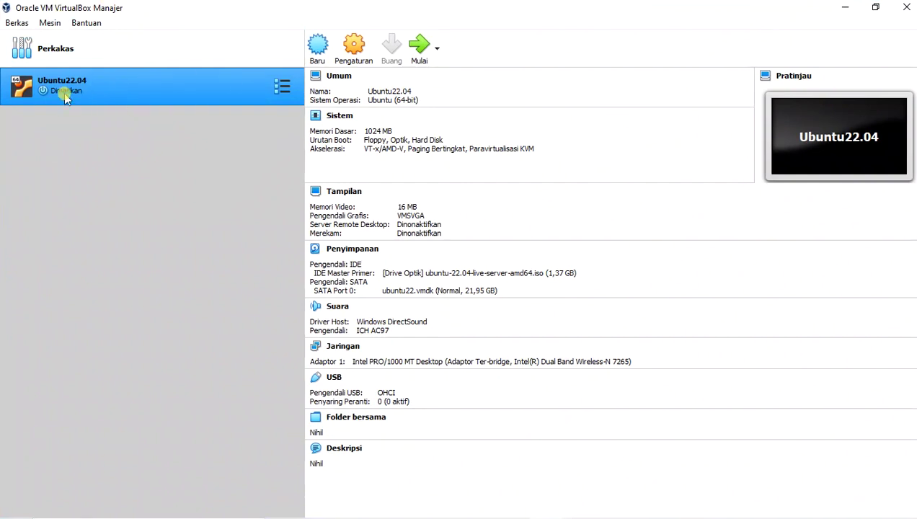
left_click(79, 159)
left_click(318, 46)
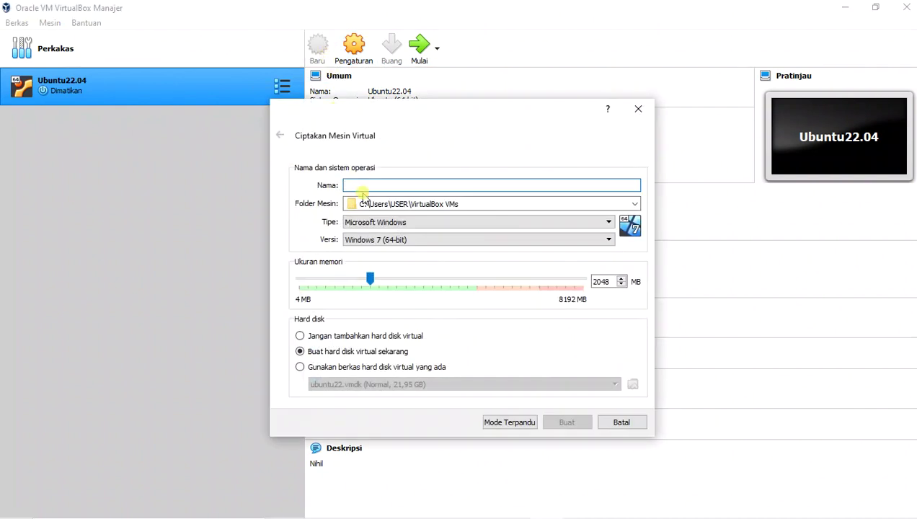
- Name the VM NextCloud-U22.04, set type Linux and version Ubuntu (64-bit), and continue to disk creation
type("NextCloud-U22.04")
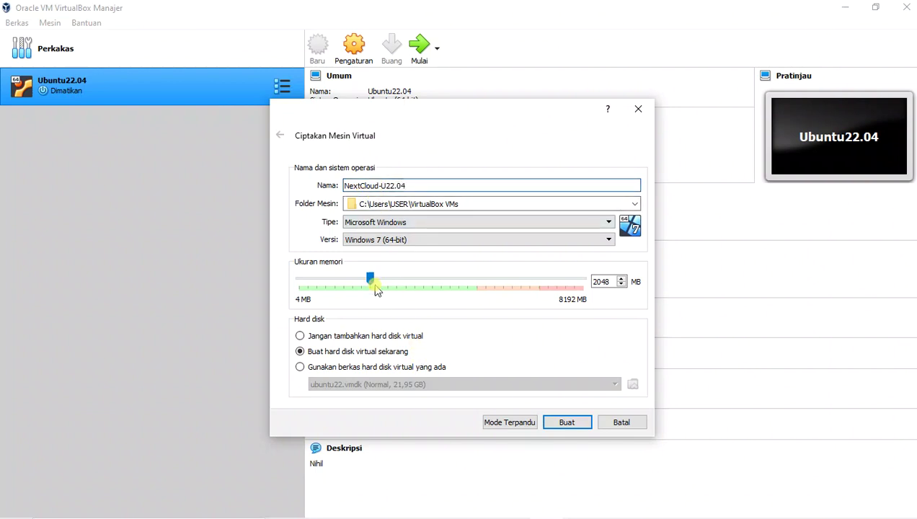
left_click(369, 241)
scroll(375, 303, "down", 3)
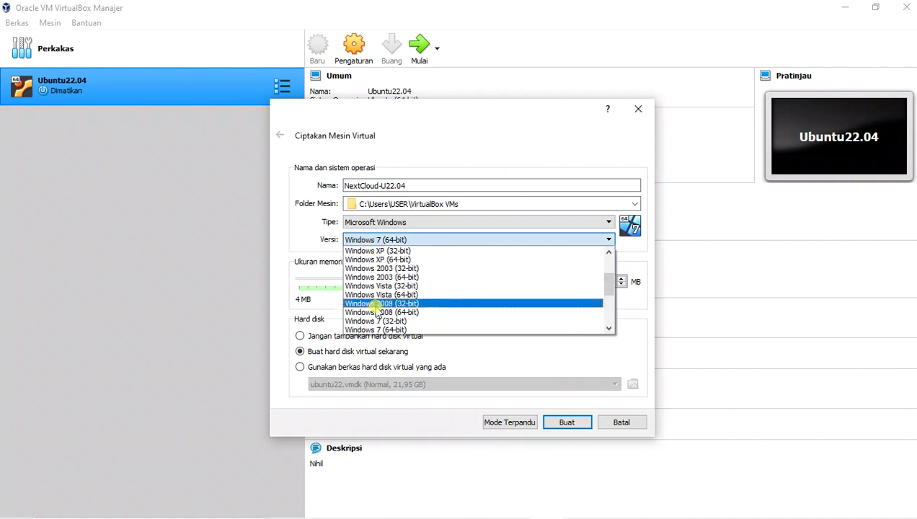
scroll(378, 311, "up", 5)
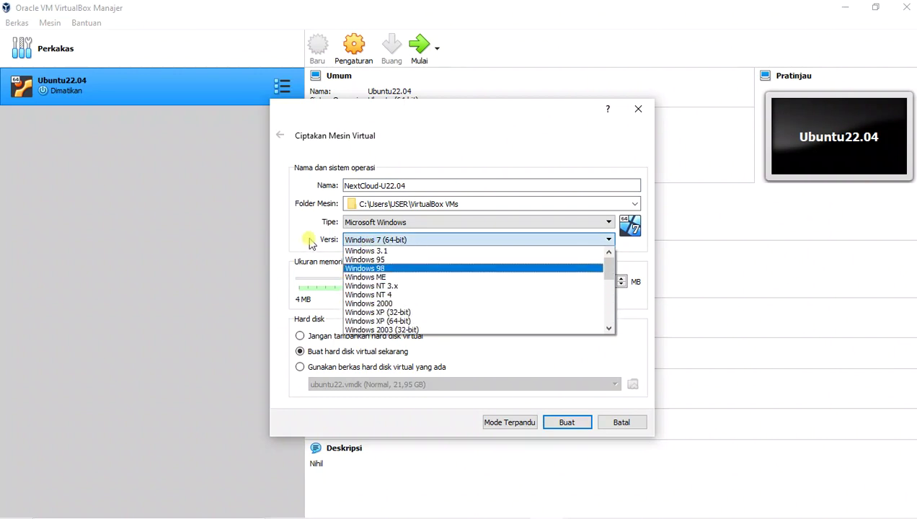
left_click(364, 240)
left_click(374, 223)
left_click(372, 243)
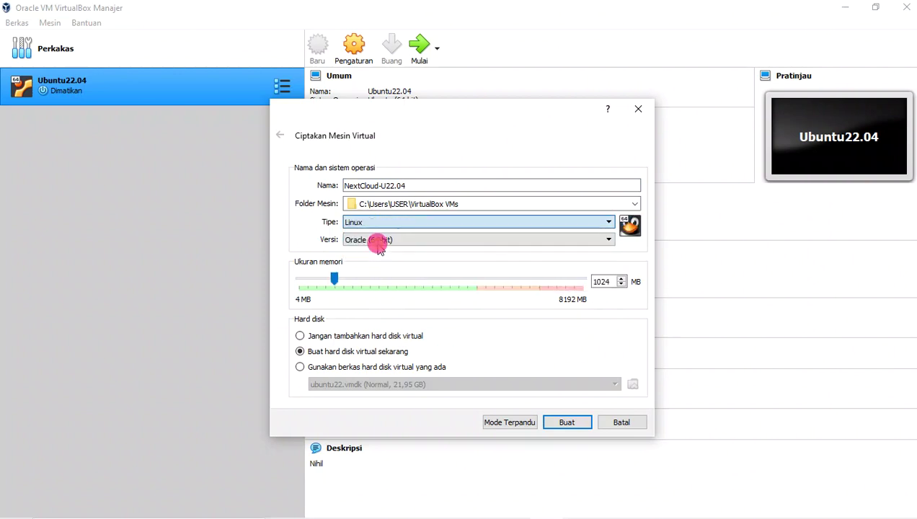
left_click(389, 239)
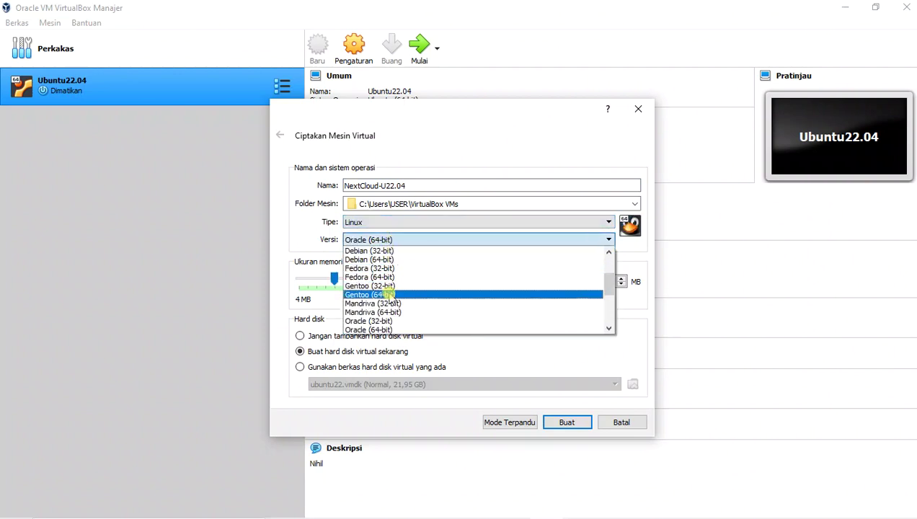
scroll(387, 302, "down", 3)
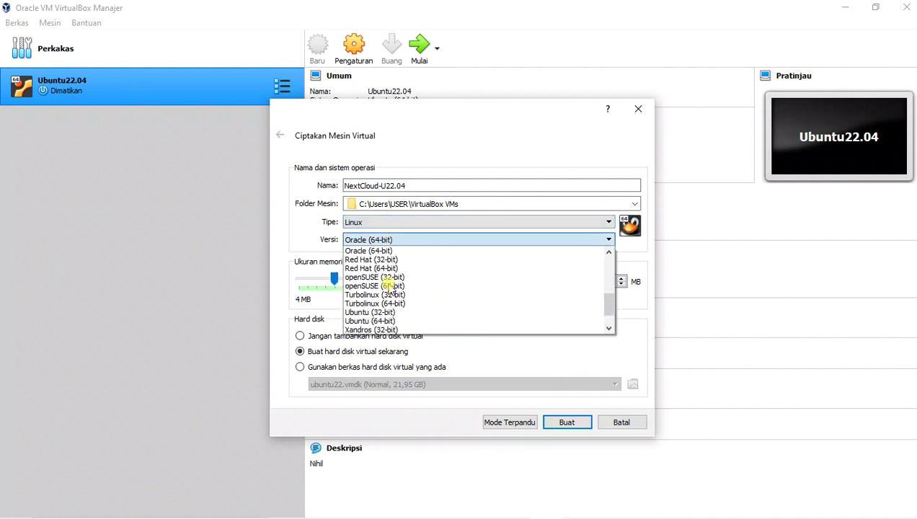
left_click(389, 321)
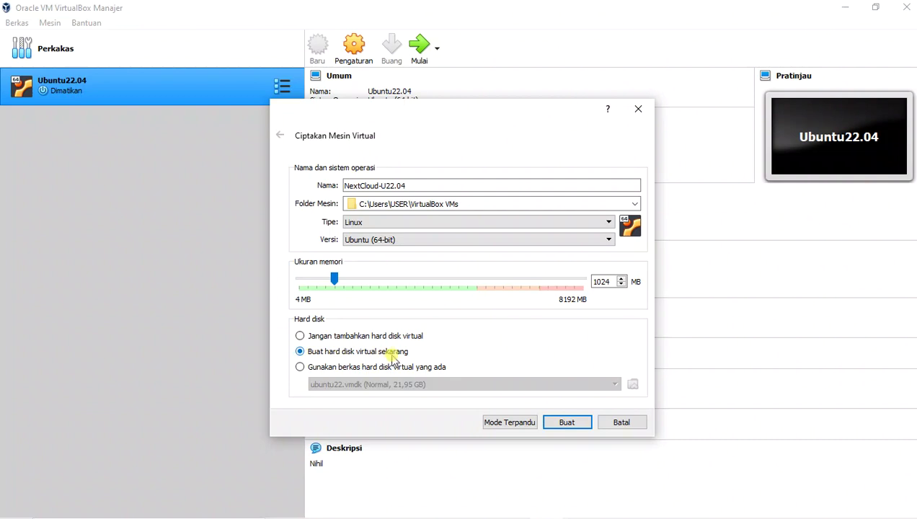
left_click(569, 425)
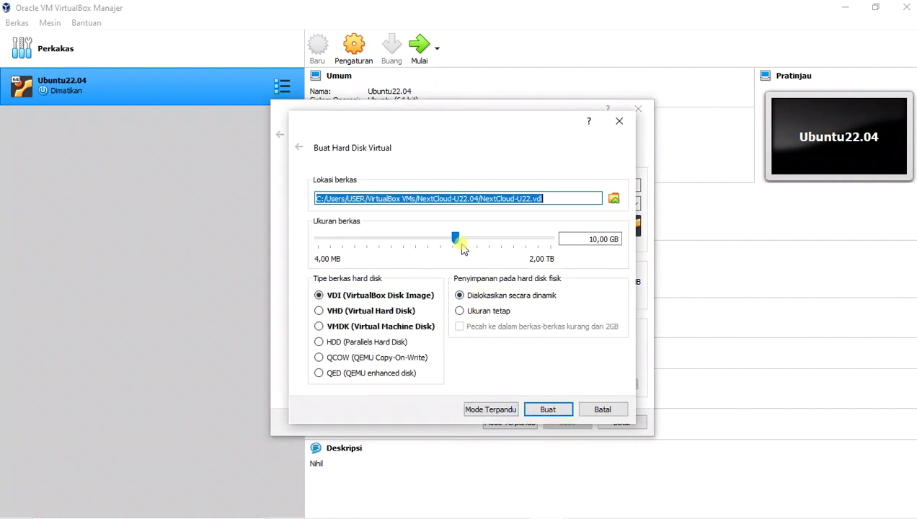
- Create a 21,07 GB VMDK virtual hard disk to finish the new machine
left_click(318, 327)
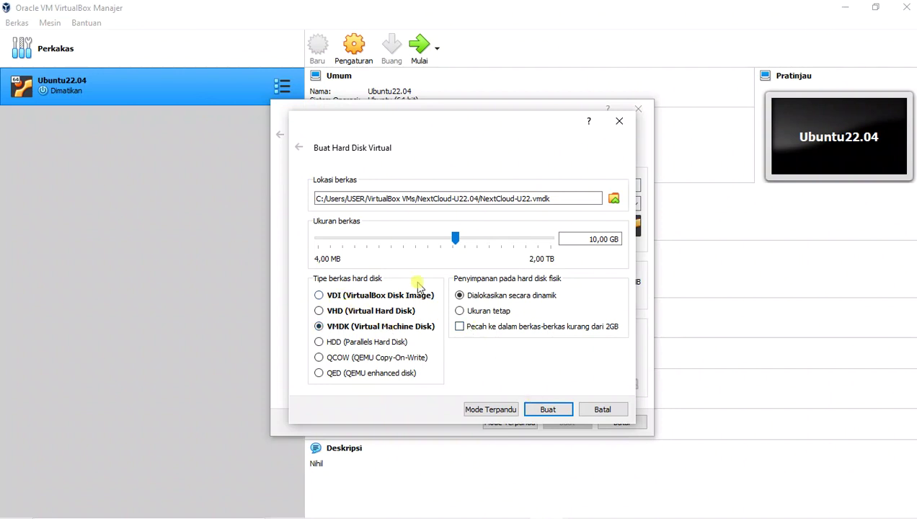
left_click(456, 238)
mouse_move(458, 243)
left_mouse_down()
mouse_move(480, 242)
mouse_move(472, 244)
left_mouse_up()
left_click(558, 410)
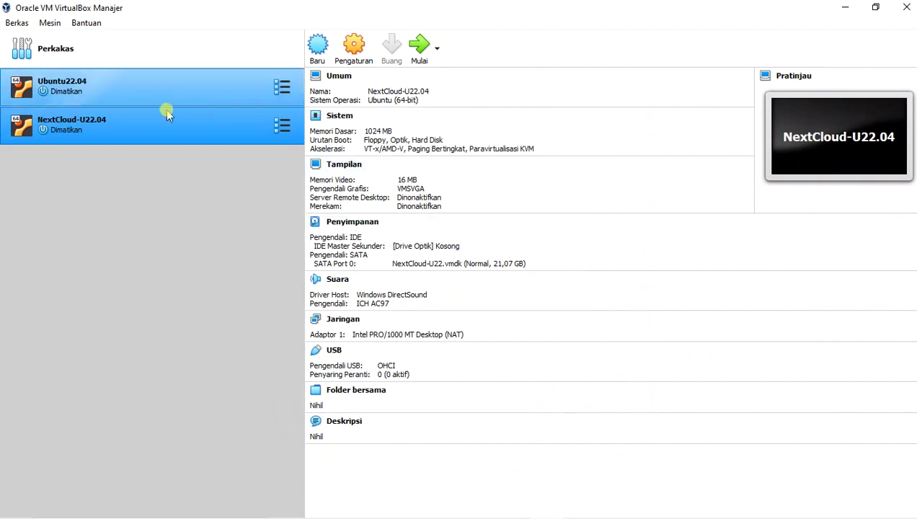
- Open the NextCloud-U22.04 machine's Storage settings
right_click(114, 135)
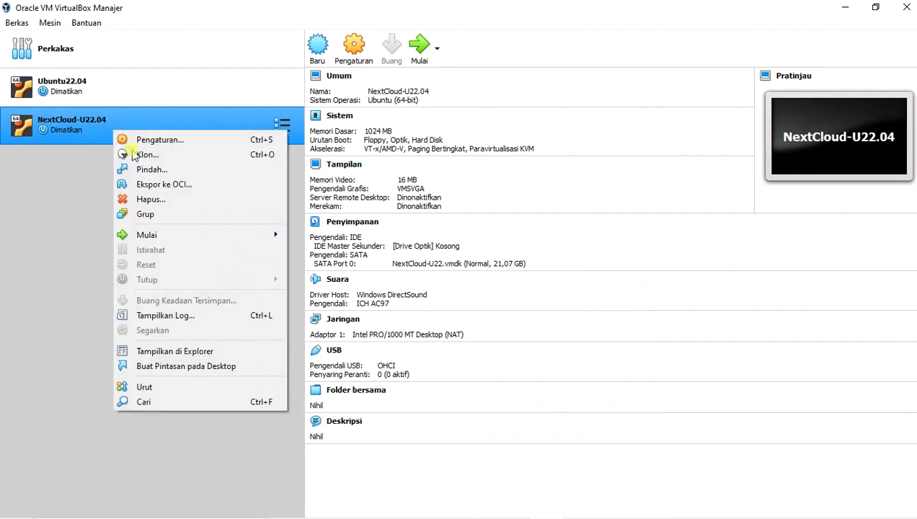
left_click(155, 142)
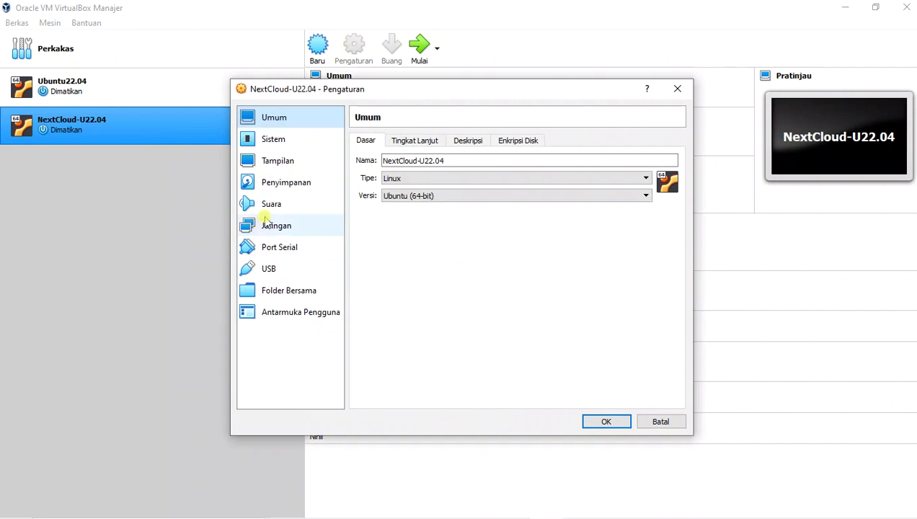
left_click(277, 189)
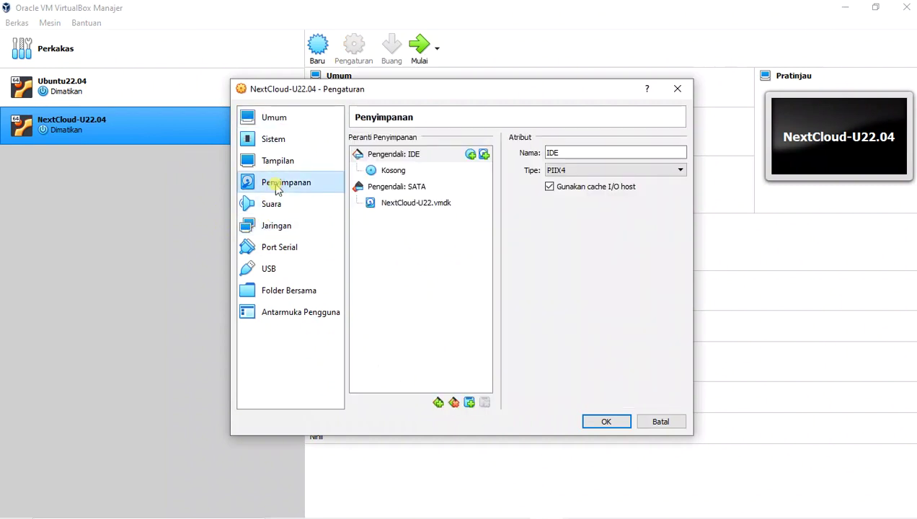
- Attach ubuntu-22.04-live-server-amd64.iso as an optical drive on the IDE controller
left_click(397, 170)
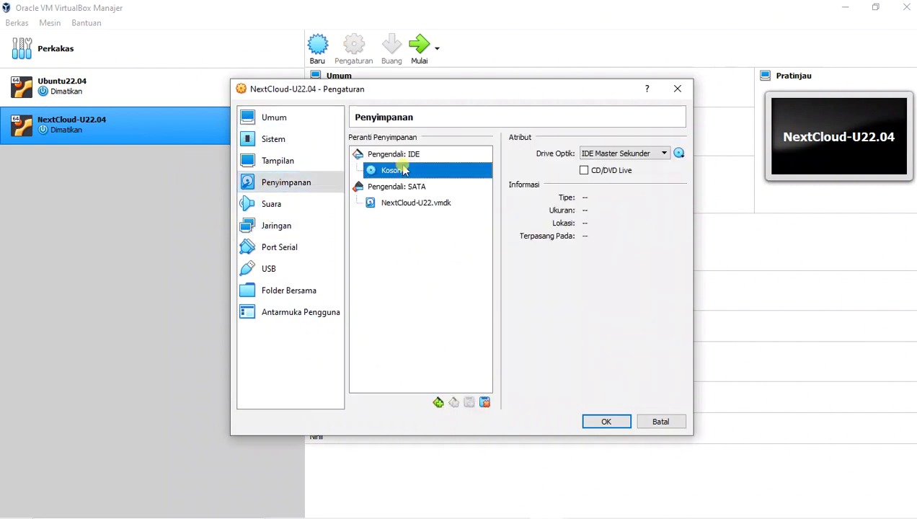
left_click(404, 154)
left_click(471, 153)
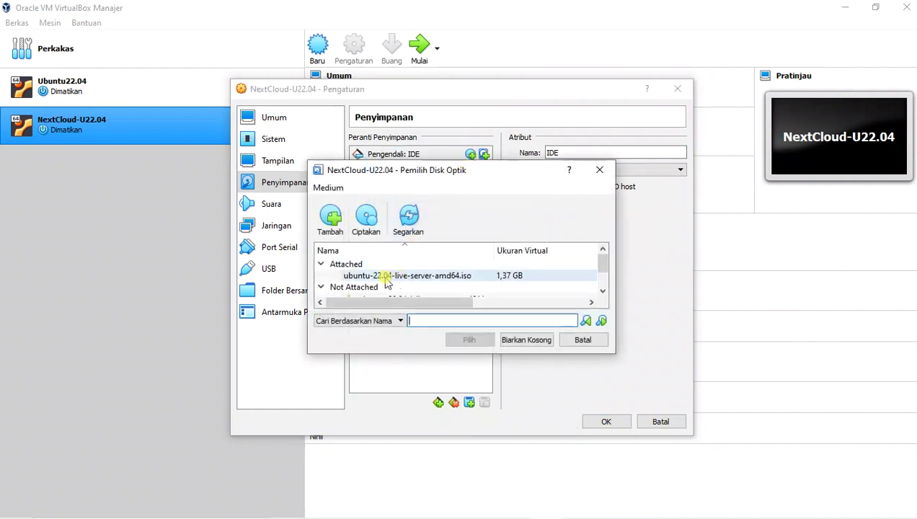
left_click(357, 277)
scroll(443, 281, "down", 1)
scroll(441, 282, "up", 1)
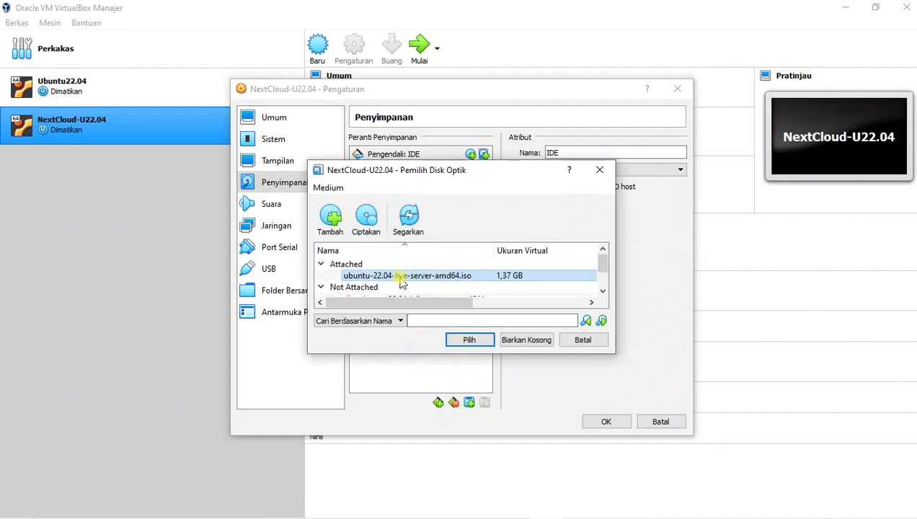
left_click(469, 339)
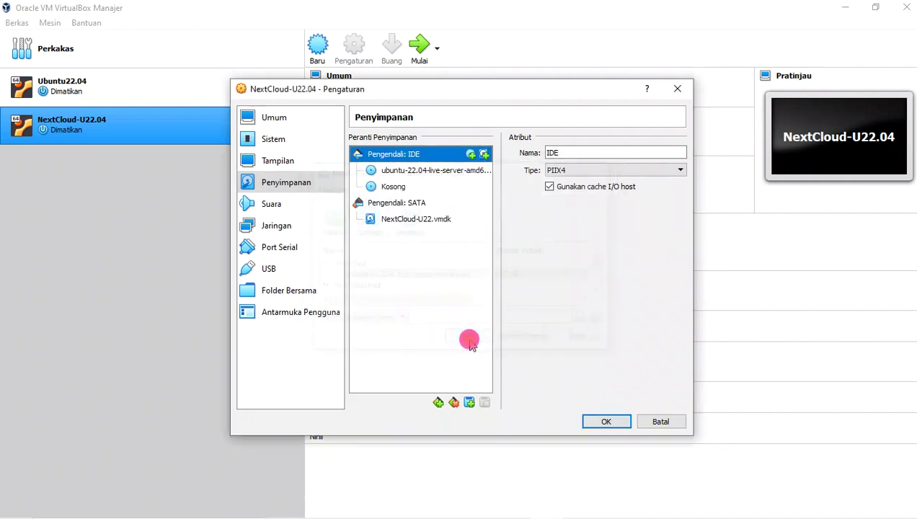
- Remove the empty optical drive and enable Live CD/DVD on the ISO drive
left_click(426, 190)
right_click(426, 190)
left_click(436, 197)
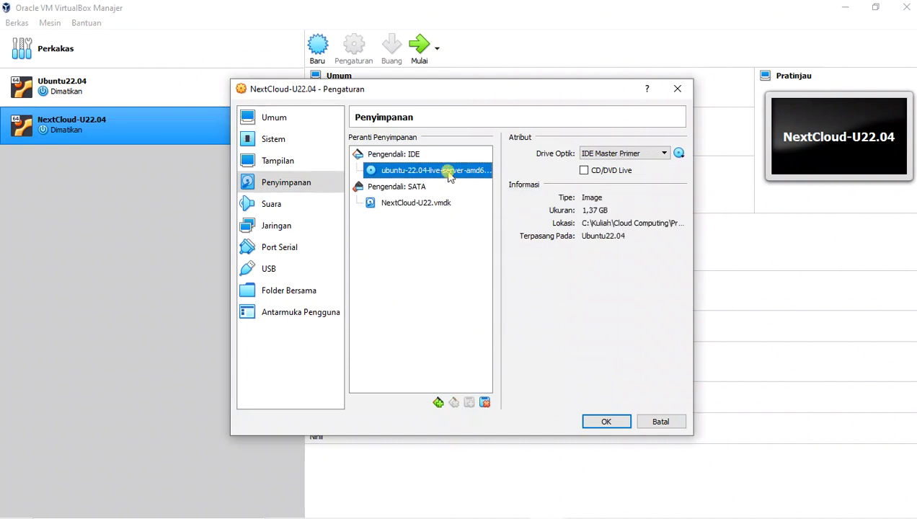
left_click(584, 171)
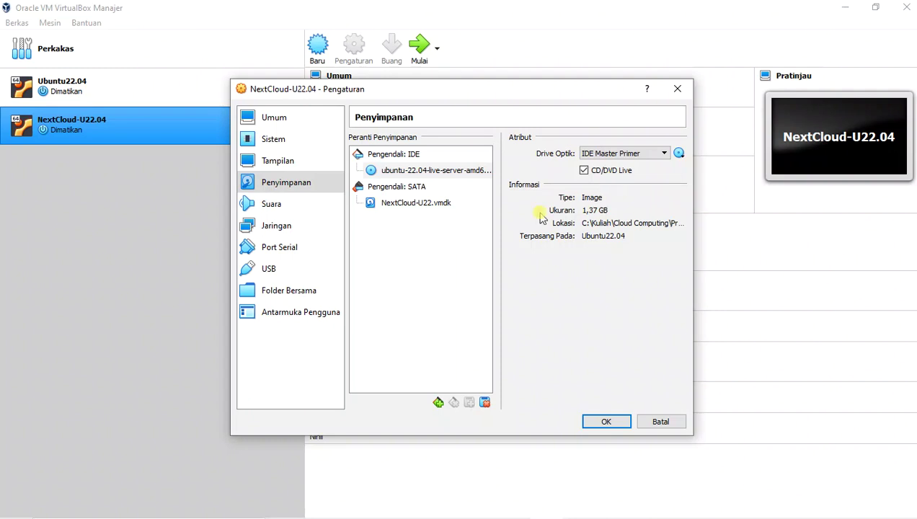
left_click(288, 227)
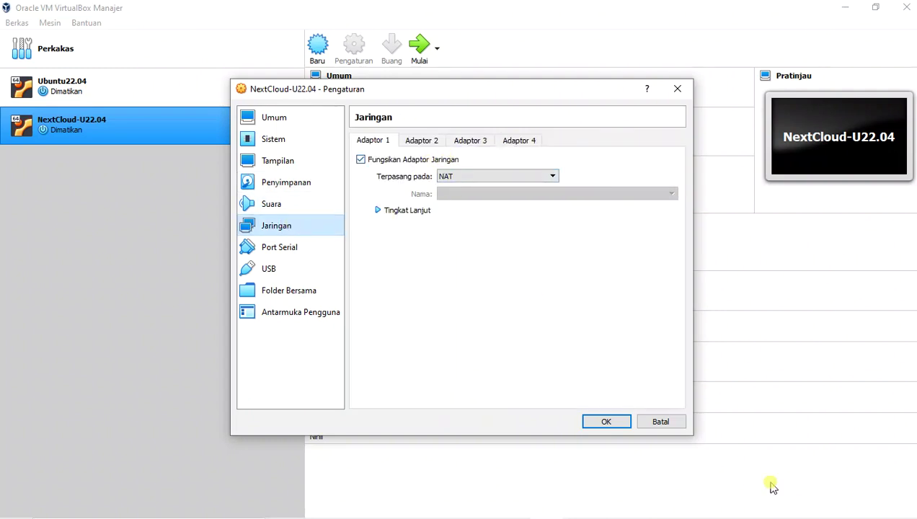
- Close the Wi-Fi panel and keep Adapter 1 on NAT, briefly checking its advanced options
left_click(793, 507)
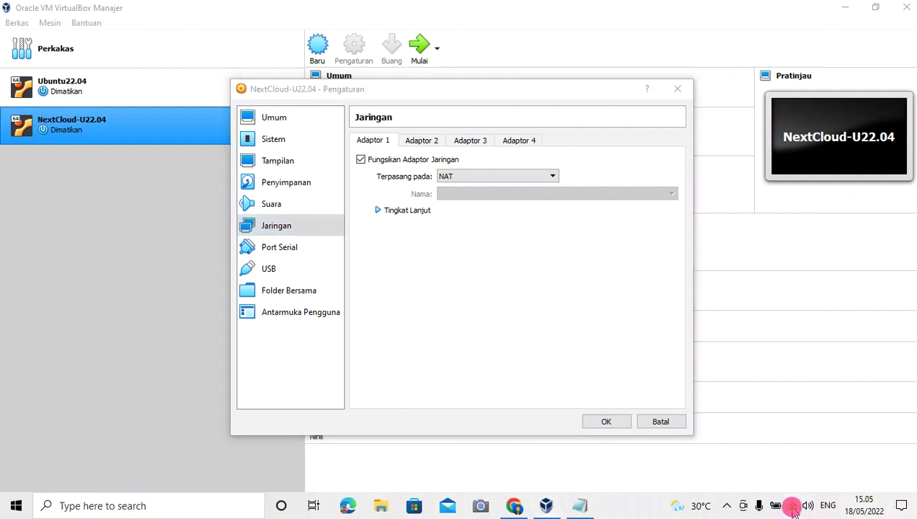
left_click(467, 282)
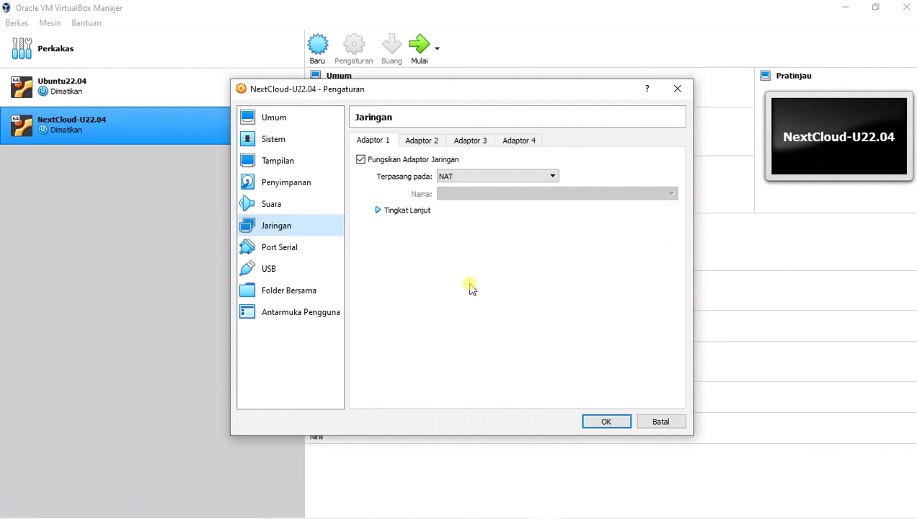
left_click(517, 178)
left_click(516, 178)
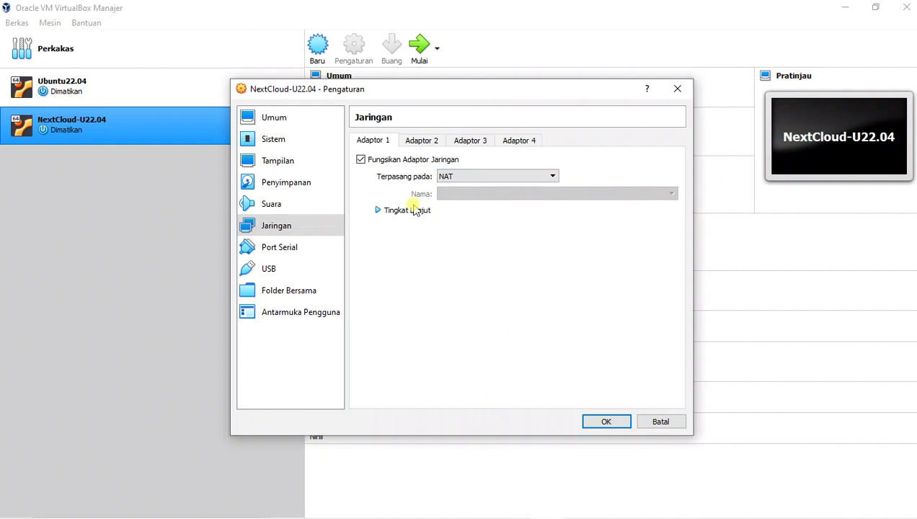
left_click(377, 210)
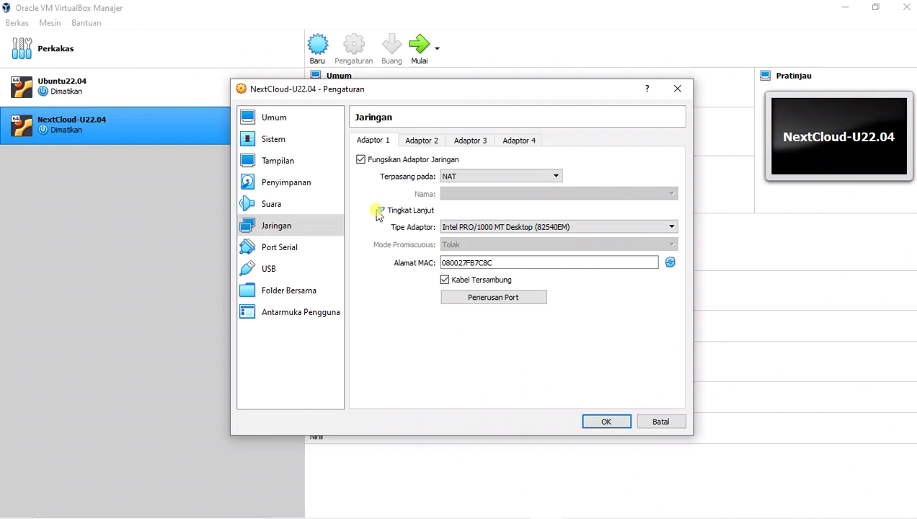
left_click(377, 210)
- Save the settings and start NextCloud-U22.04 booting from ubuntu-22.04-live-server-amd64.iso
left_click(608, 423)
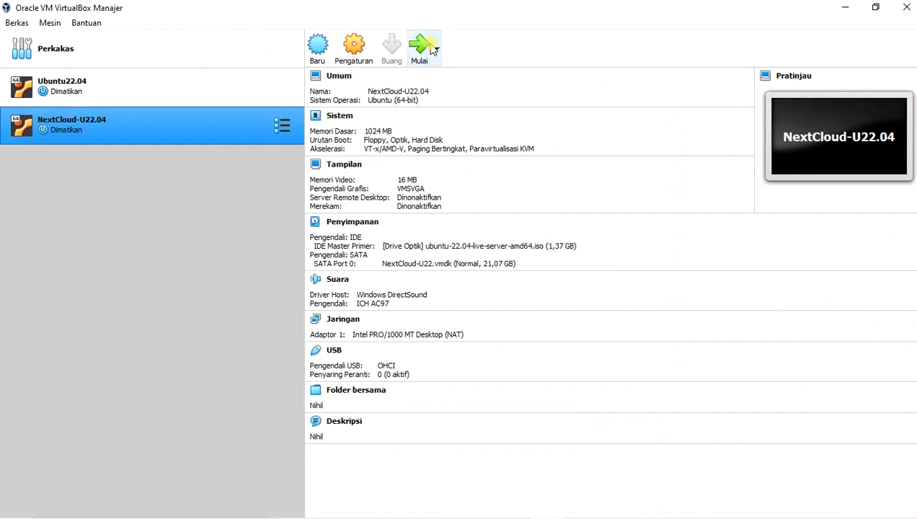
left_click(423, 49)
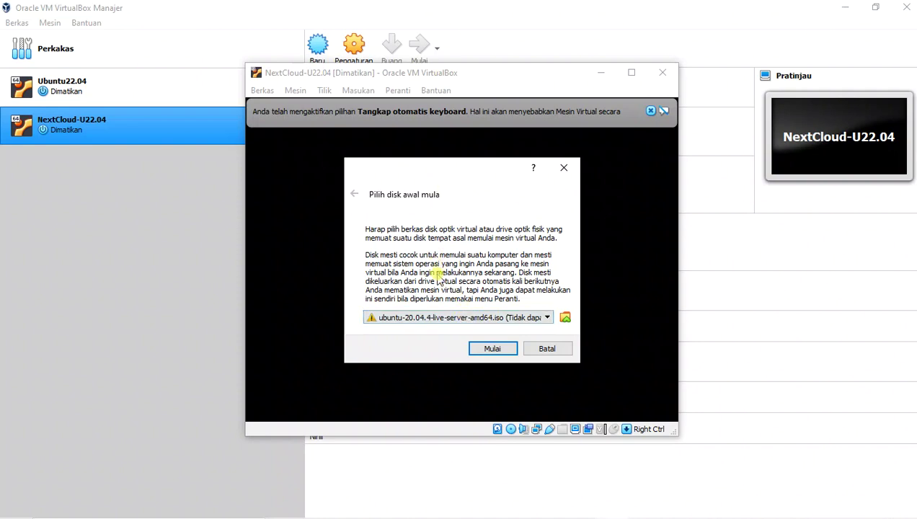
left_click(459, 320)
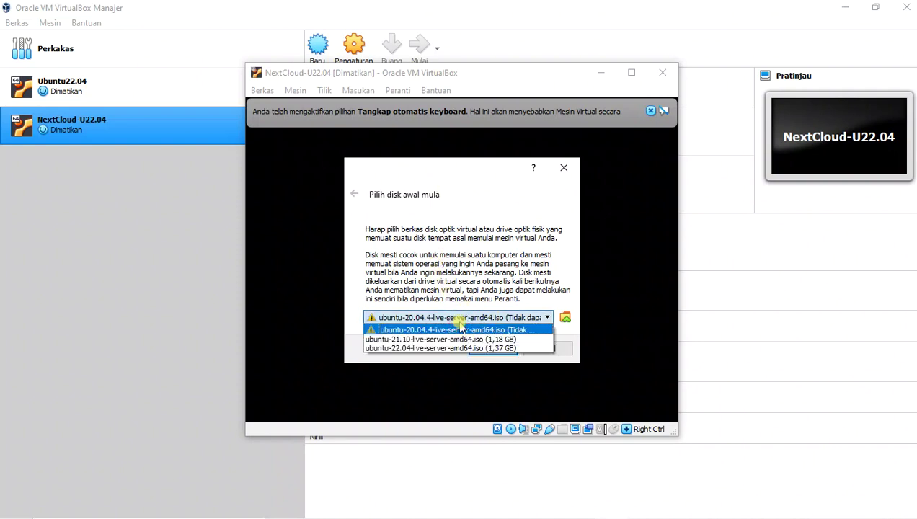
left_click(429, 350)
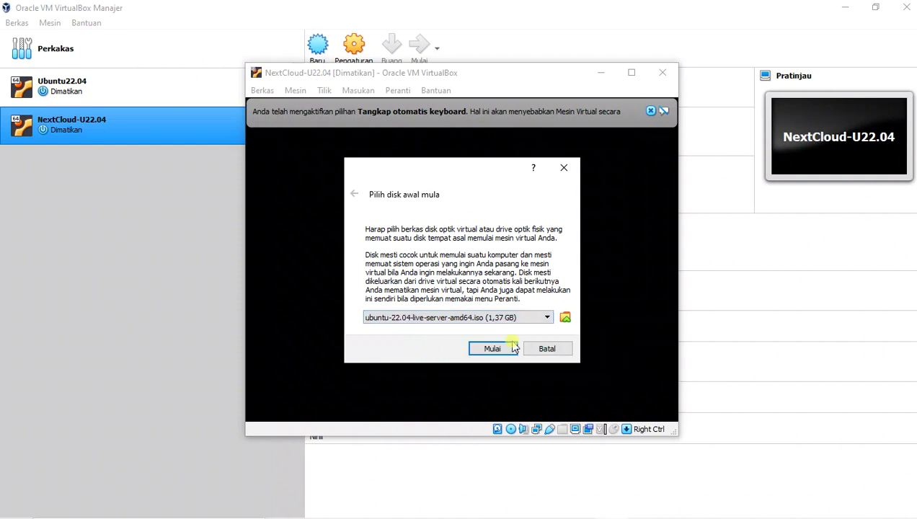
left_click(490, 349)
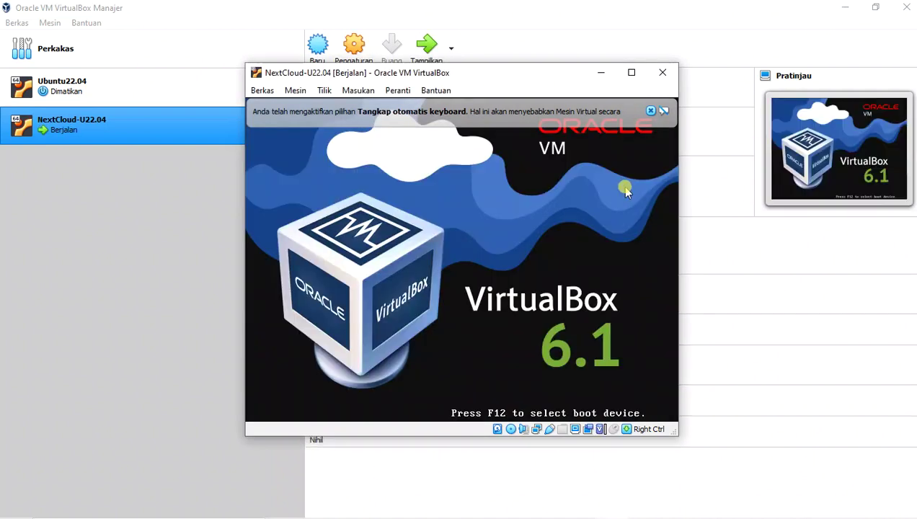
- Boot 'Try or Install Ubuntu Server', dismissing both VirtualBox notices and nudging the window up
left_click(651, 112)
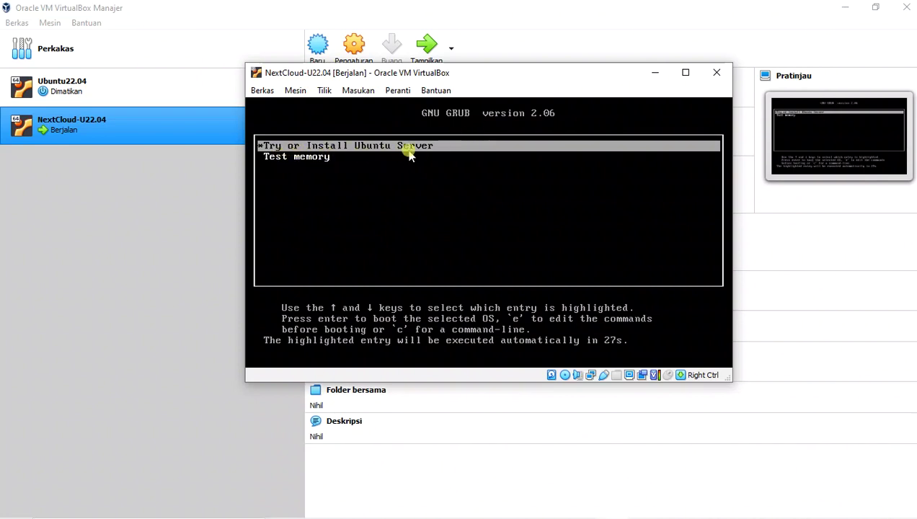
key("Return")
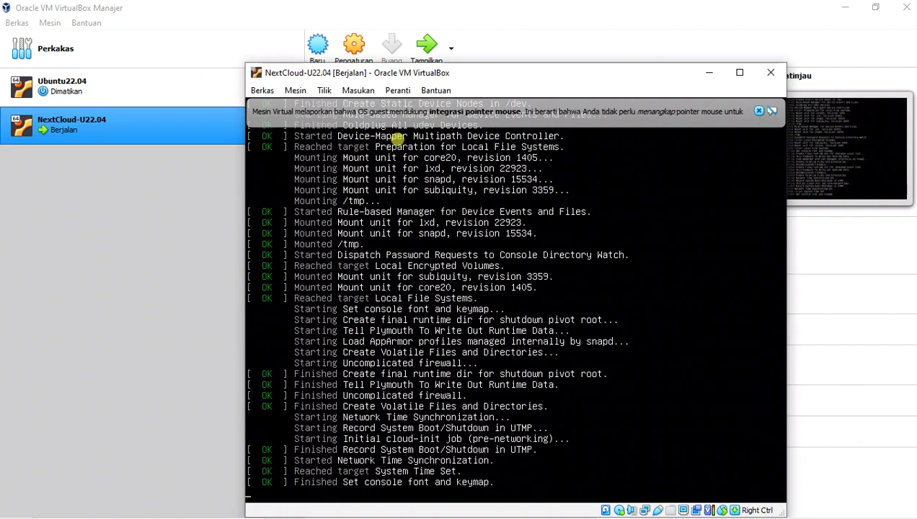
left_click(759, 111)
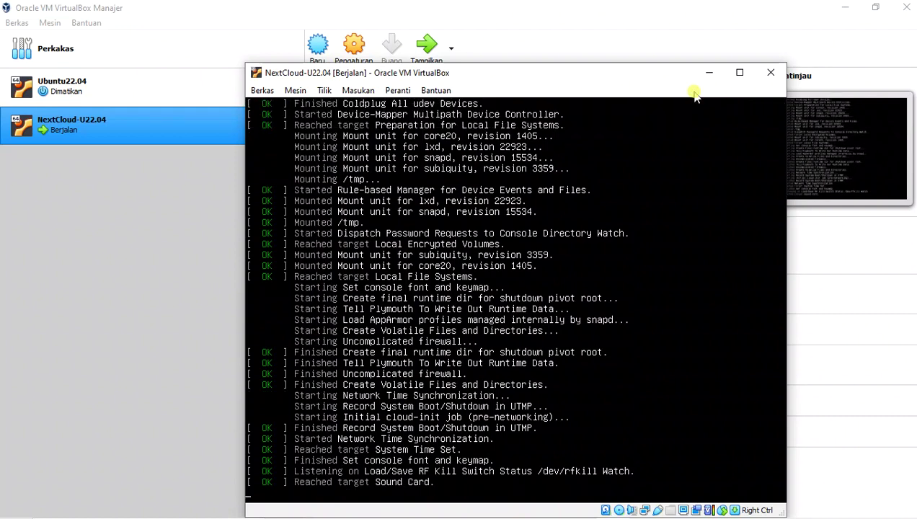
left_click_drag(652, 73, 643, 27)
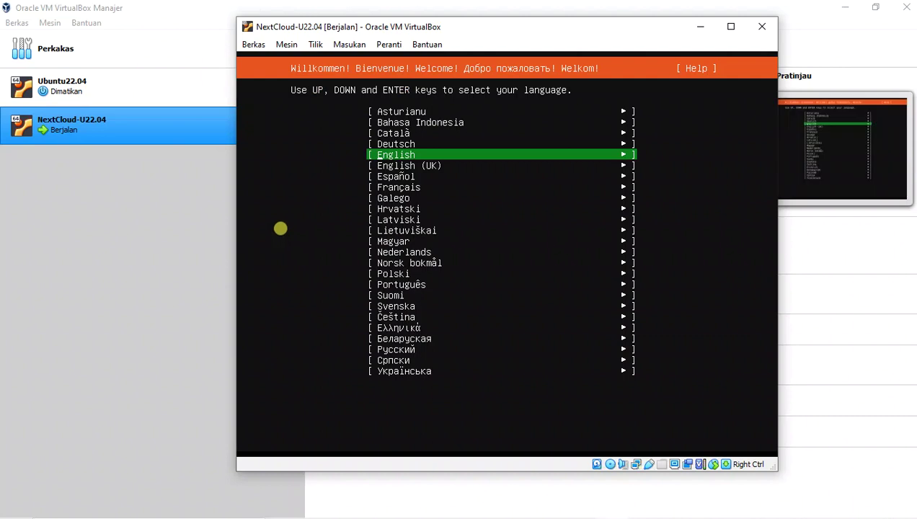
- Confirm the installer language, English (US) keyboard layout, and standard Ubuntu Server install type
key("Up")
key("Up")
key("Up")
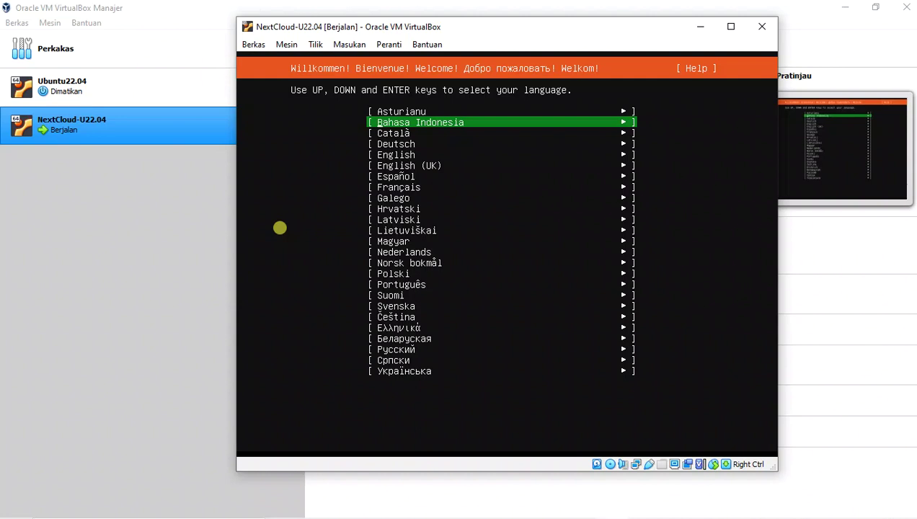
key("Return")
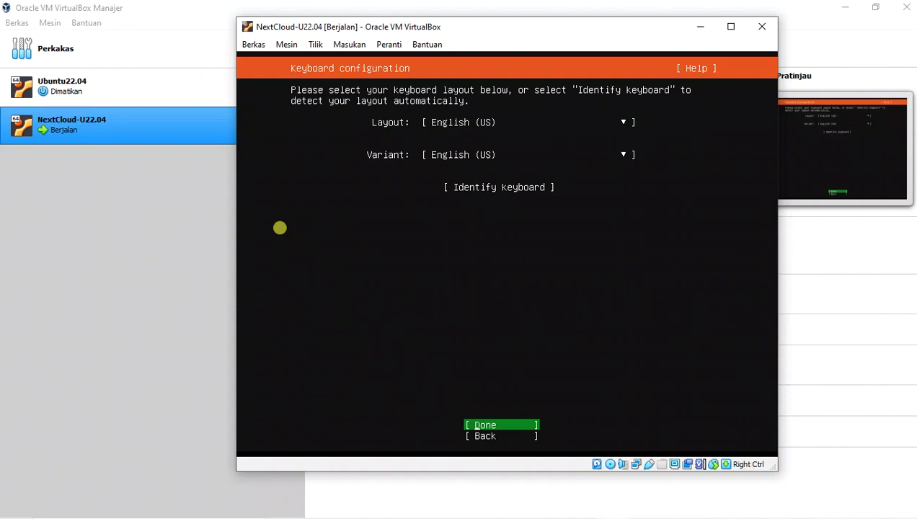
key("Return")
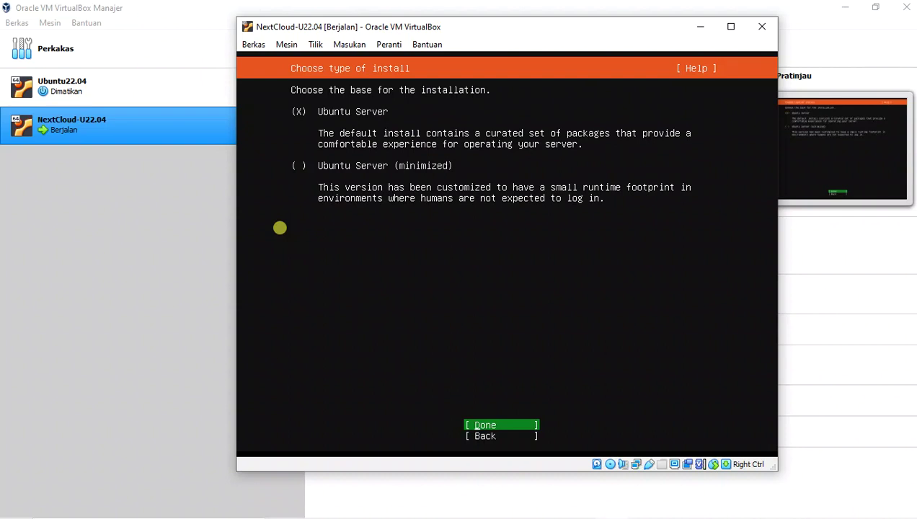
key("Return")
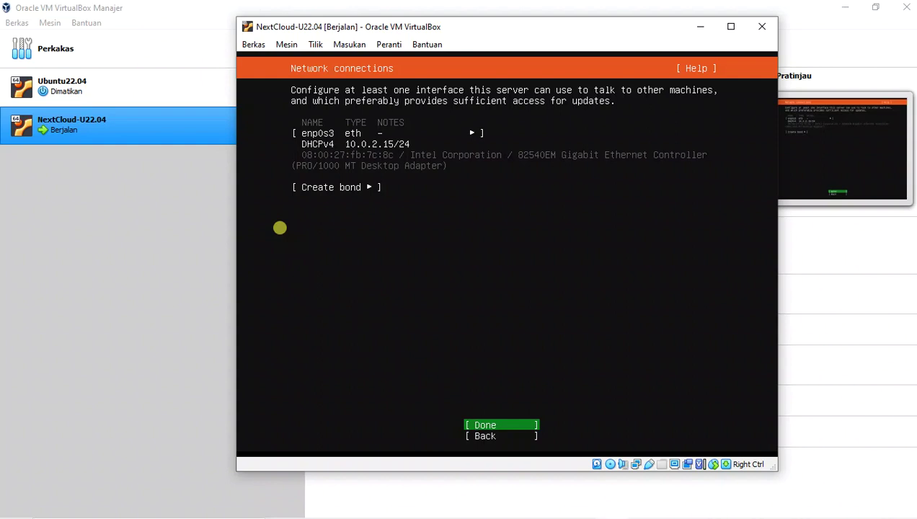
key("Return")
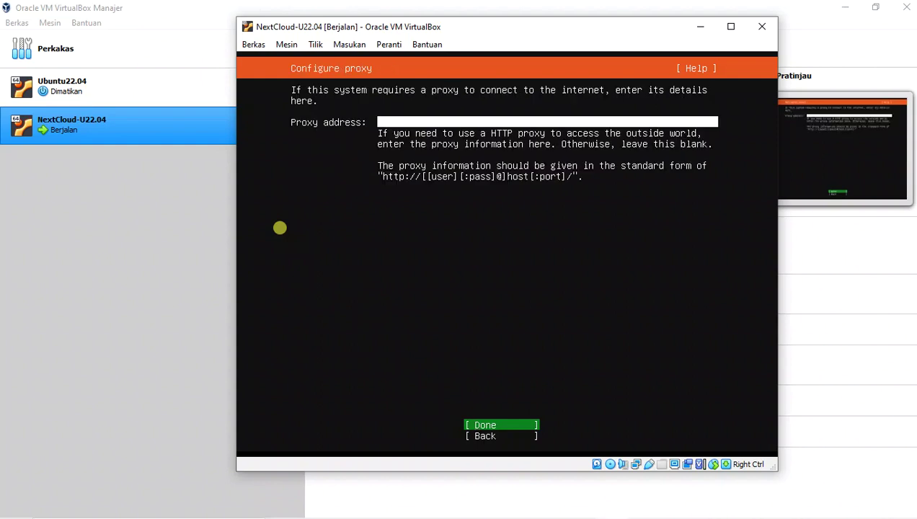
key("Return")
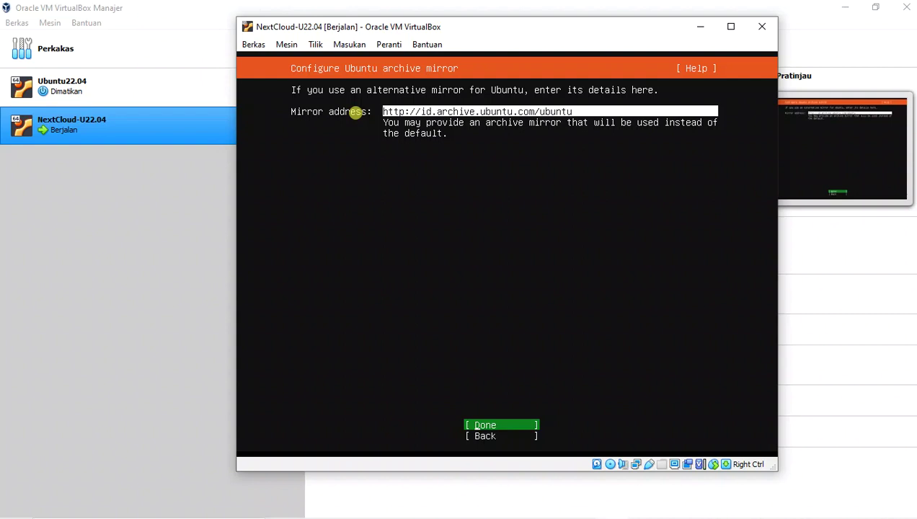
key("Return")
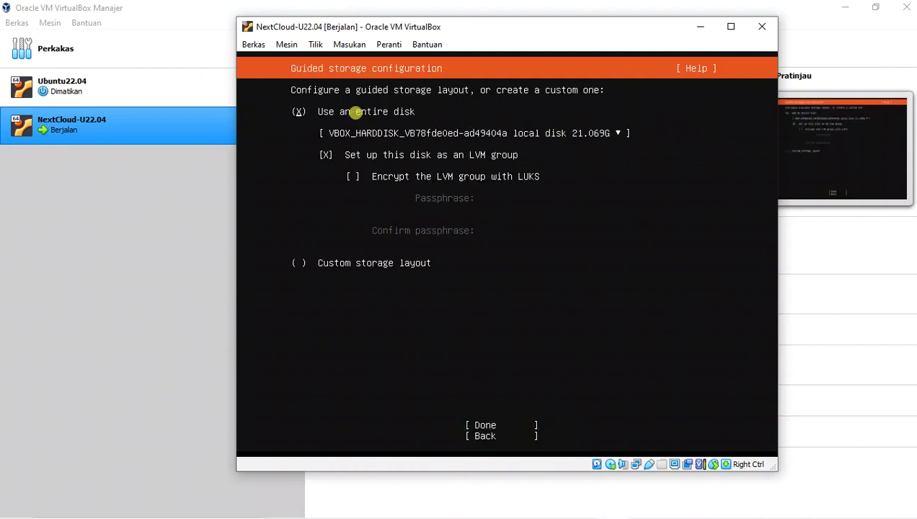
- Keep the guided layout using the entire 21.069G disk as an LVM group and confirm it
key("Down")
key("Down")
key("Tab")
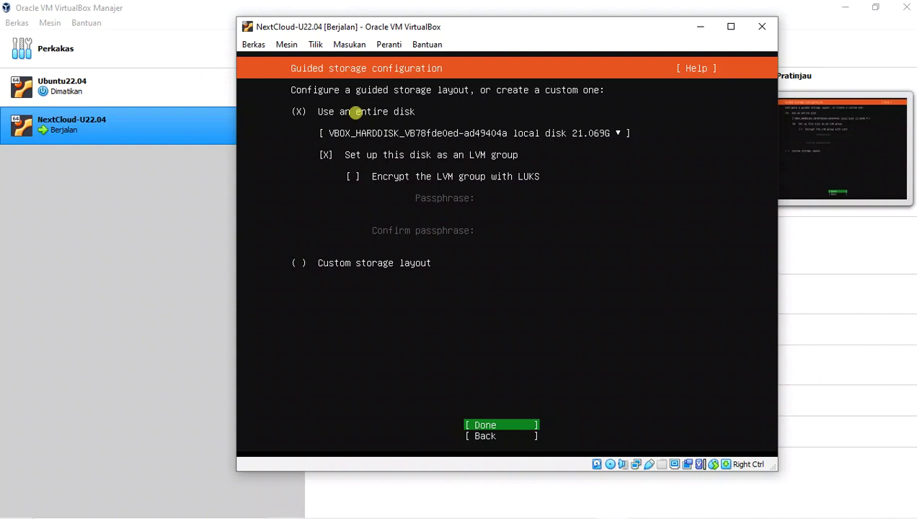
key("Return")
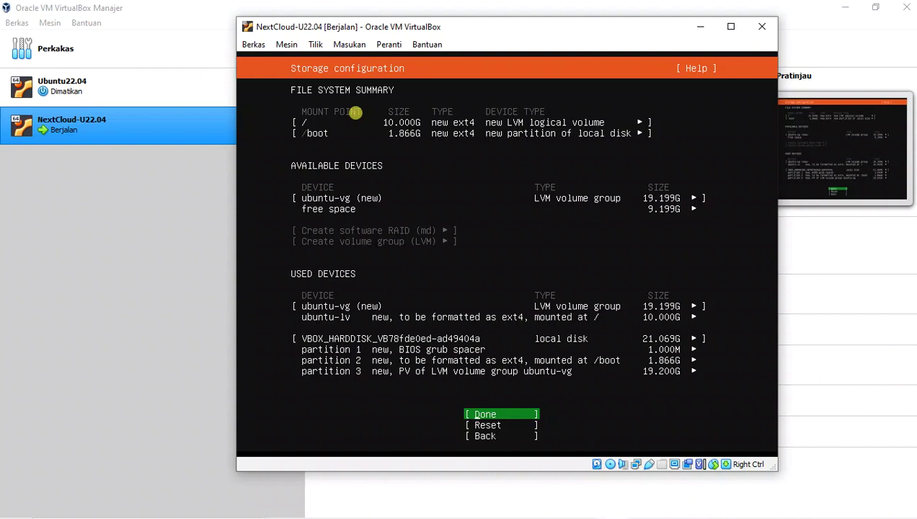
- Accept the partition summary and confirm formatting the disk in the destructive-action prompt
key("Return")
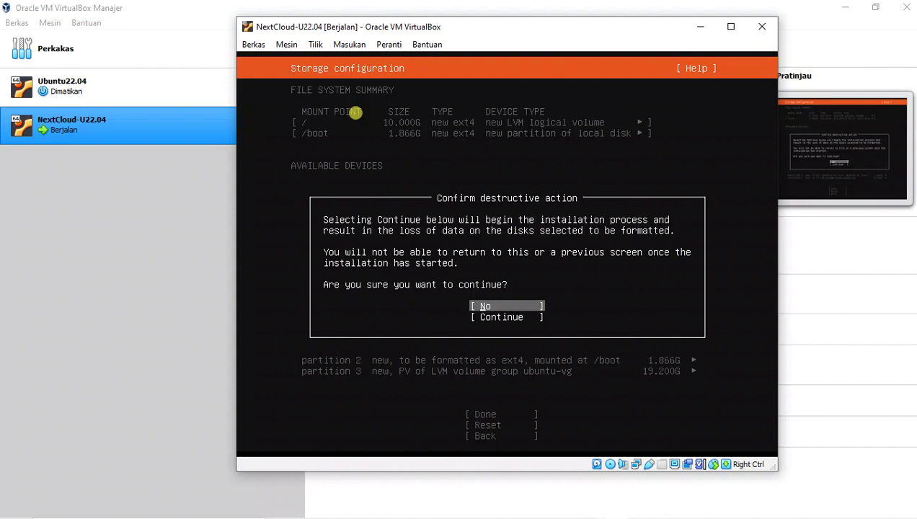
key("Down")
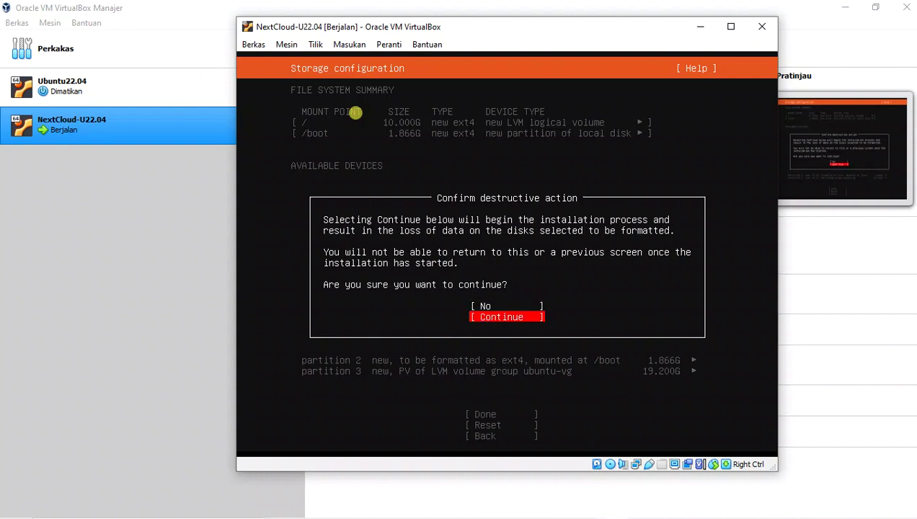
key("Return")
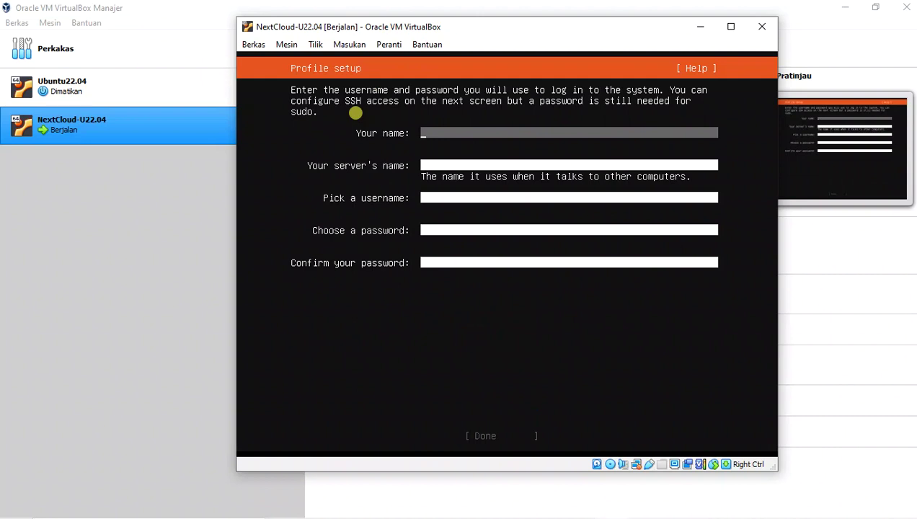
- Enter the user's full name, server name localhost, a username and matching password, then submit the profile
key("Tab")
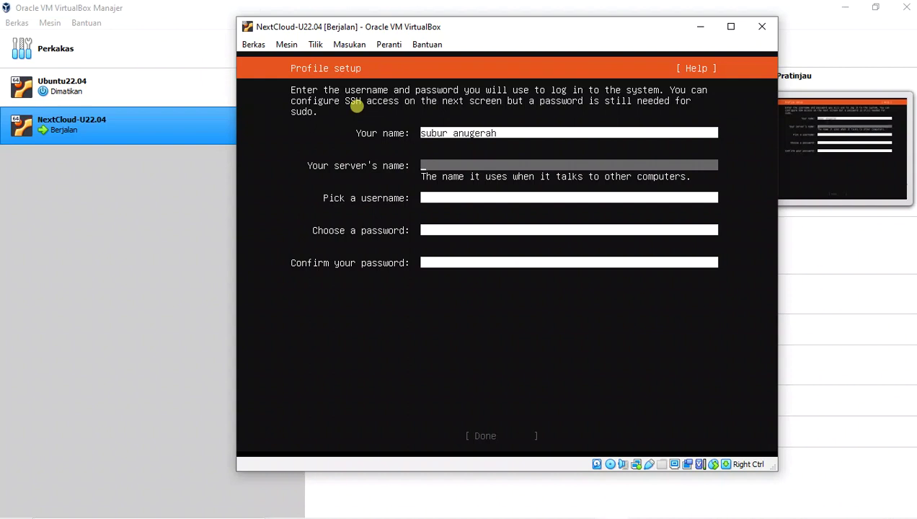
key("Tab")
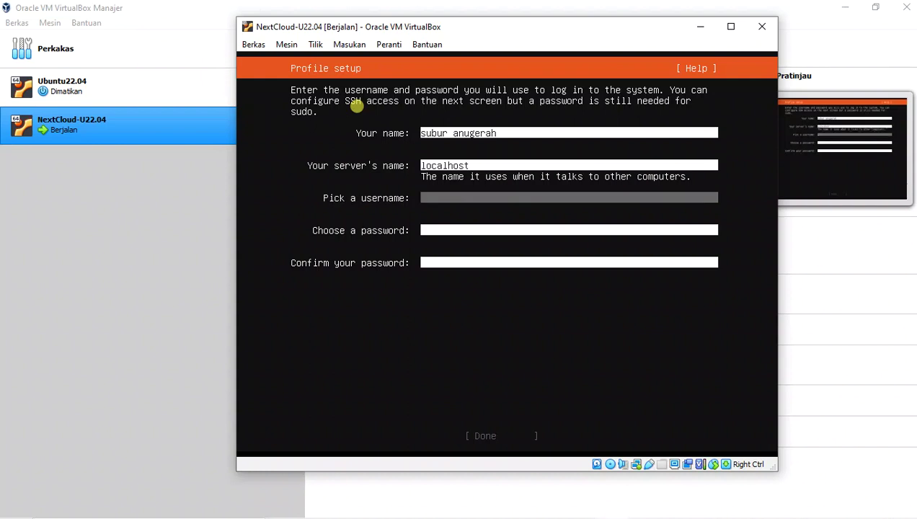
key("Tab")
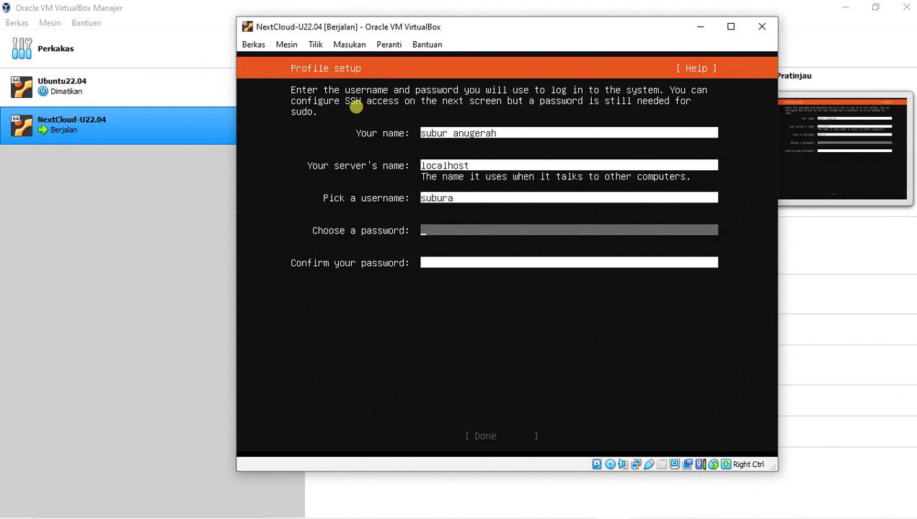
key("Tab")
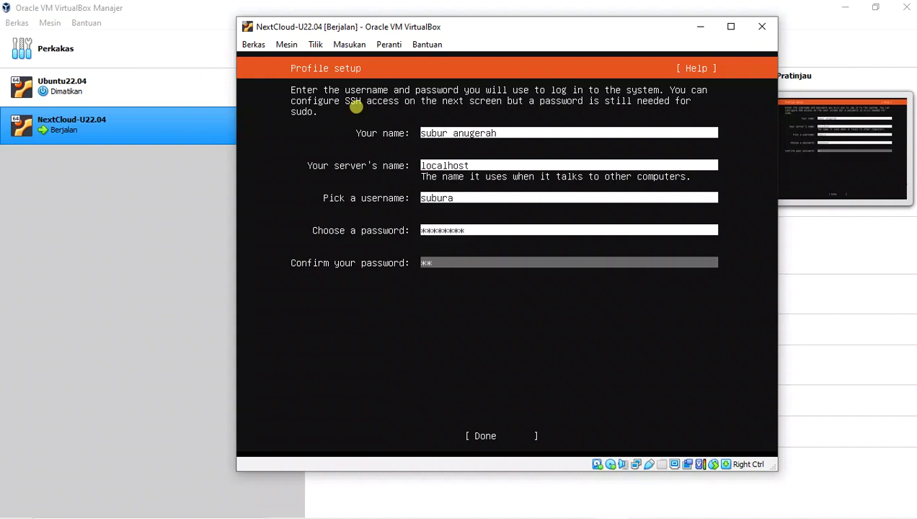
key("Tab")
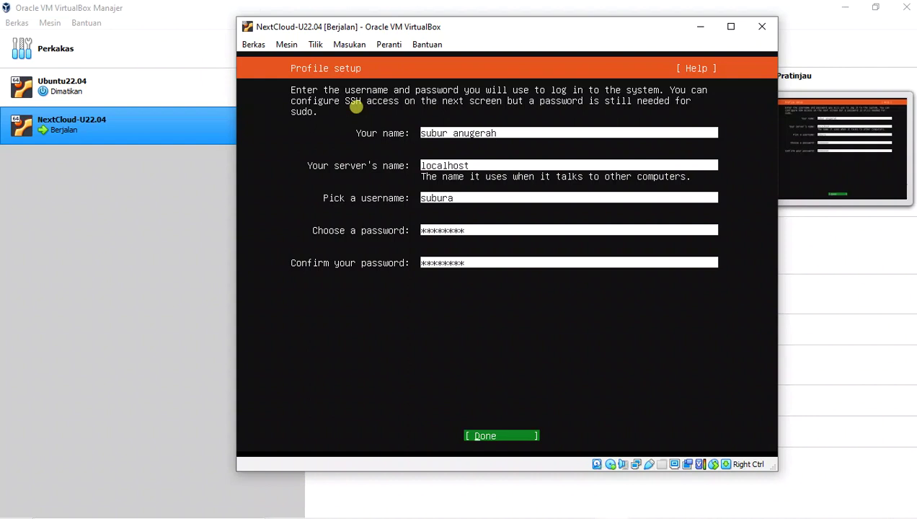
key("Return")
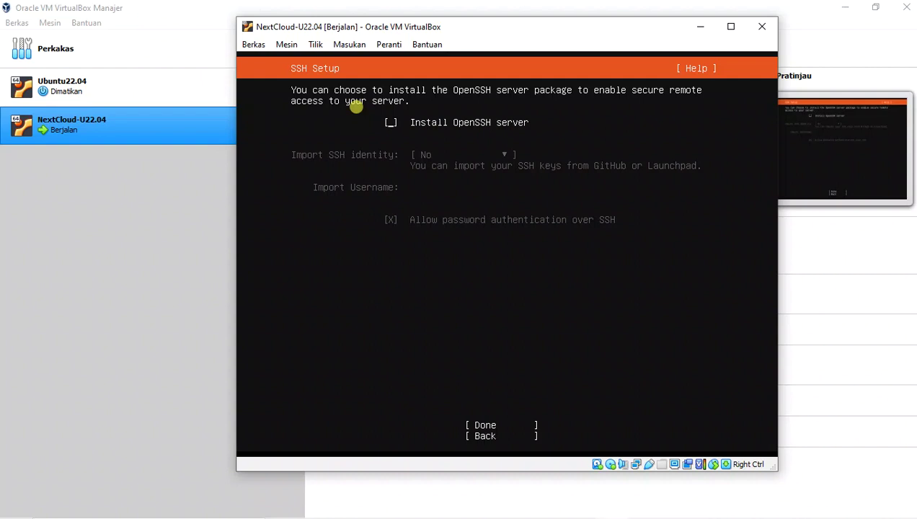
- Check Install OpenSSH server, leave SSH identity import at No, and confirm SSH setup
key("space")
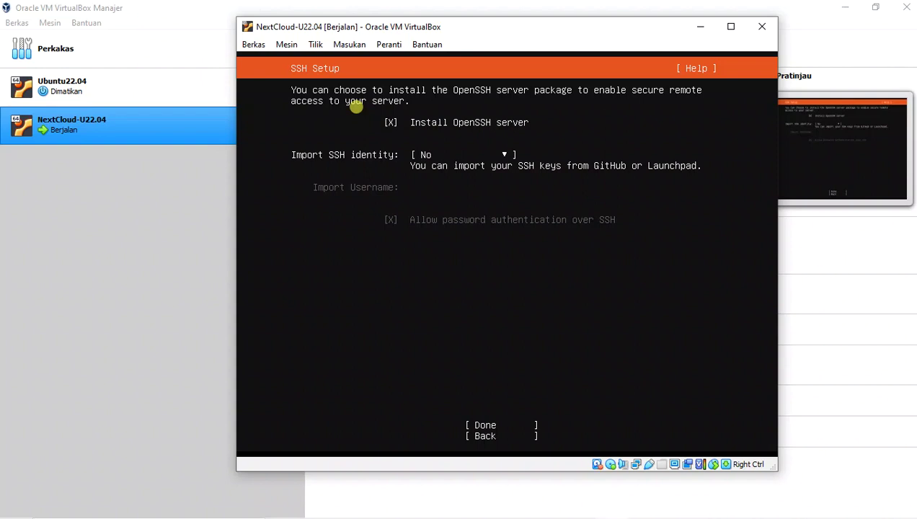
key("Tab")
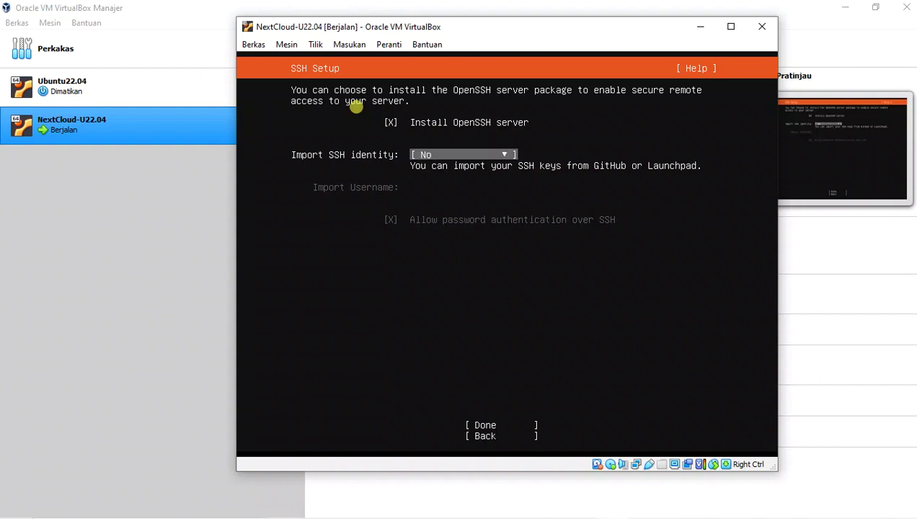
key("Tab")
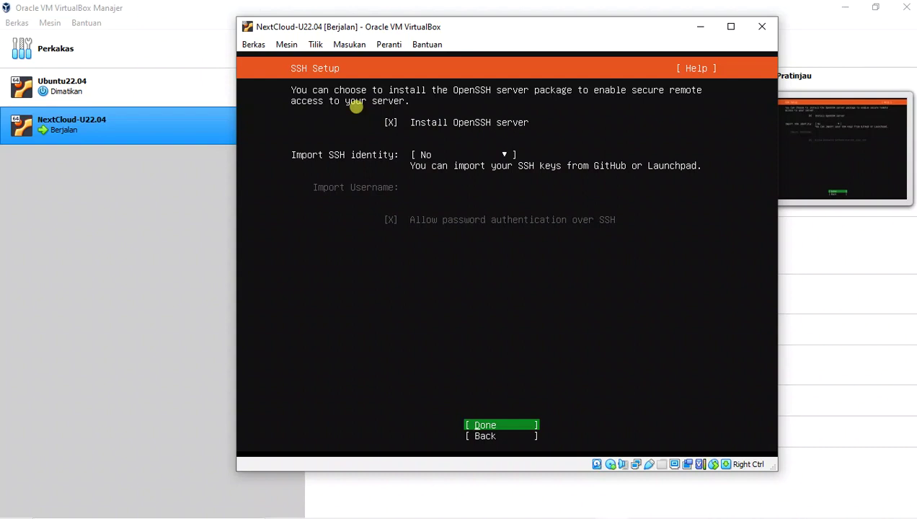
key("Return")
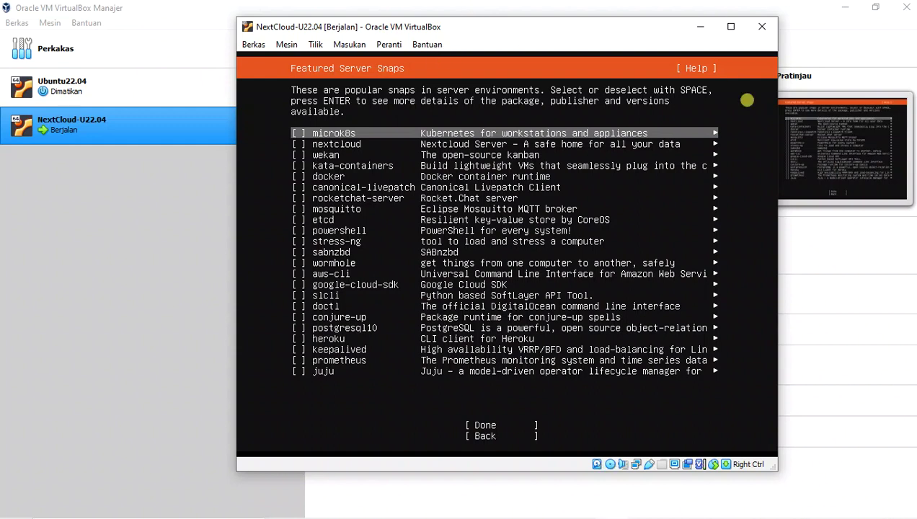
- Maximize the VM window, select the nextcloud snap, and confirm to begin installation
left_click(732, 26)
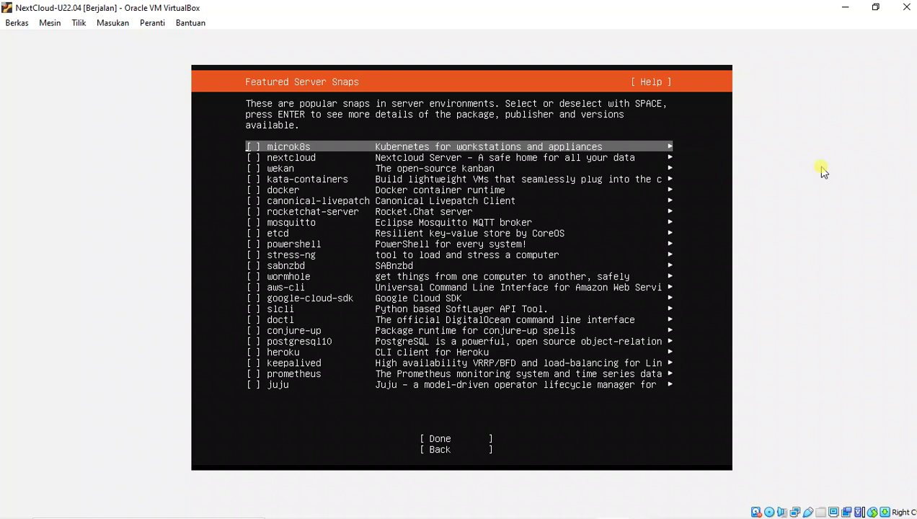
key("Down")
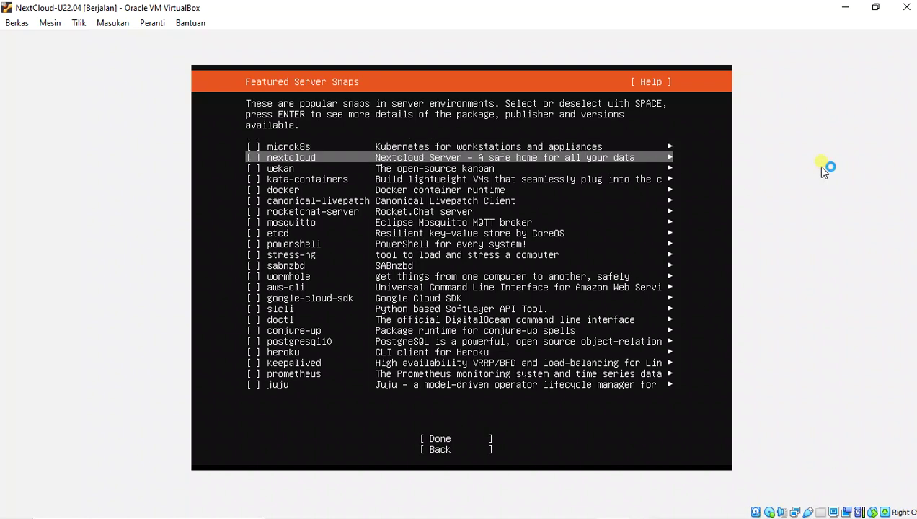
key("space")
key("Tab")
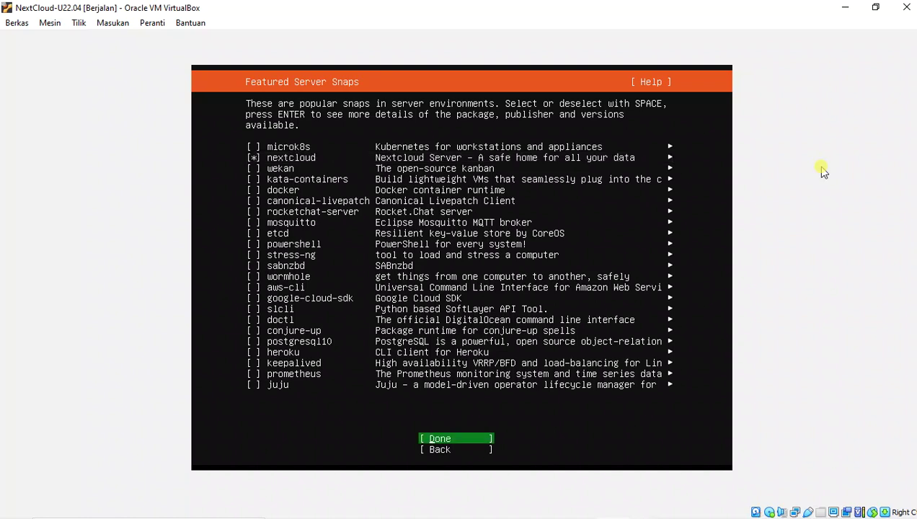
key("Return")
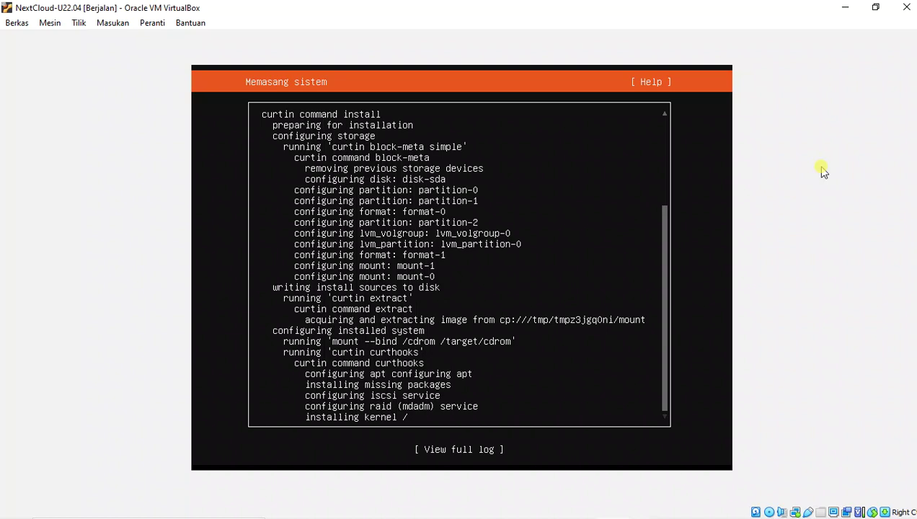
- Wait for the installation to finish until 'Memasang komplit!' appears with Reboot Now offered
left_click(823, 171)
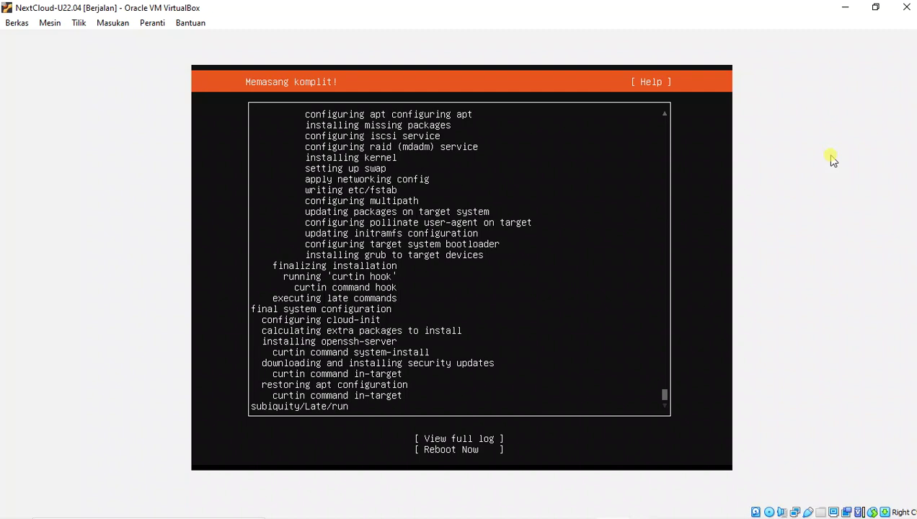
- Choose Reboot Now on the 'Memasang komplit!' screen and continue past the shutdown prompt
key("Tab")
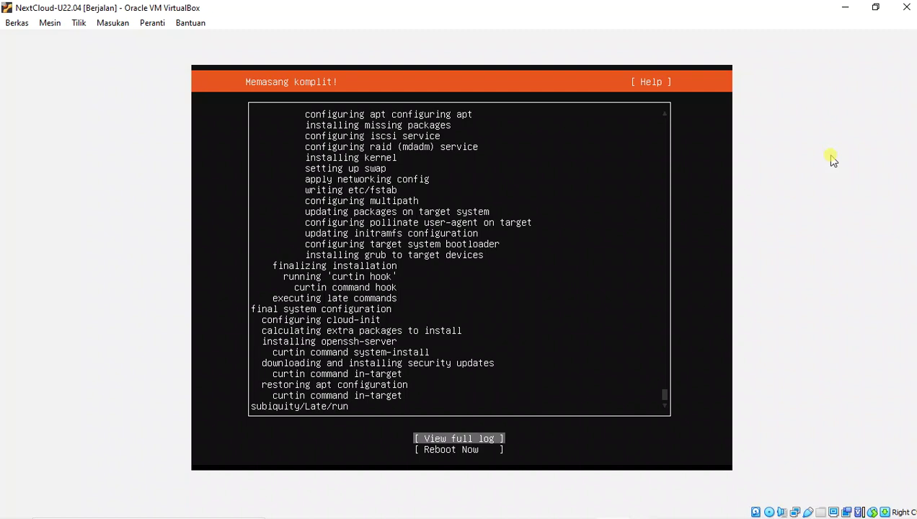
key("Down")
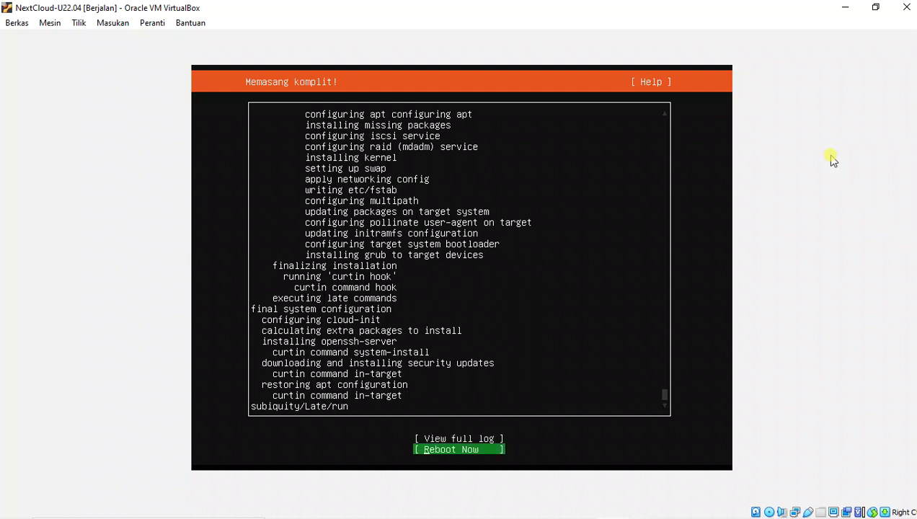
key("Return")
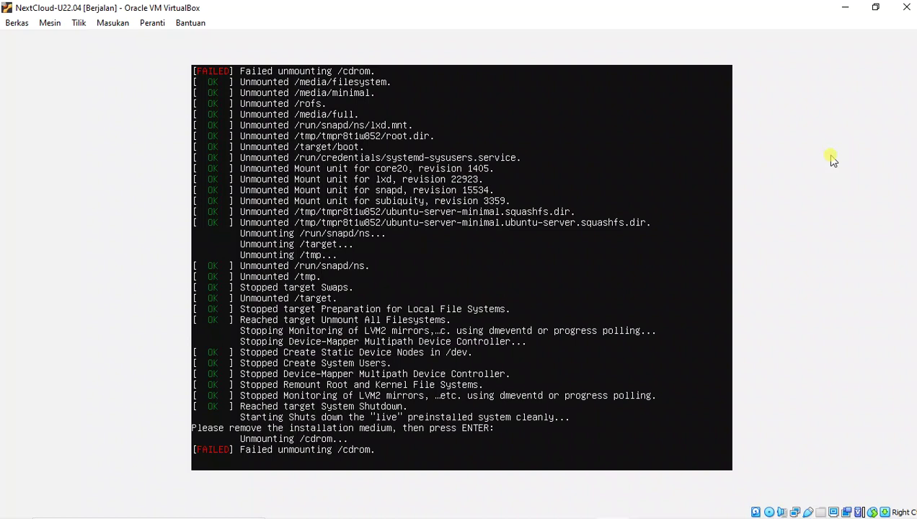
key("Return")
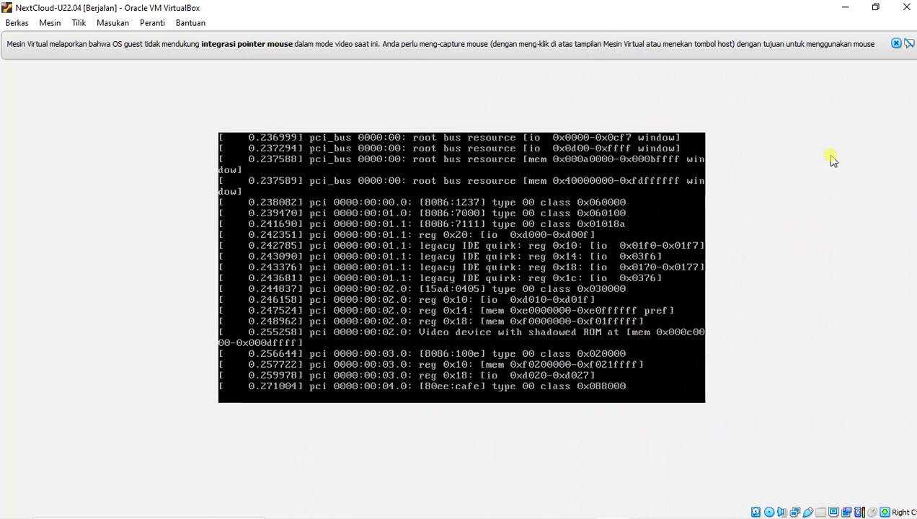
- Dismiss the mouse-integration notice bar while the installed system boots from the virtual disk
left_click(896, 43)
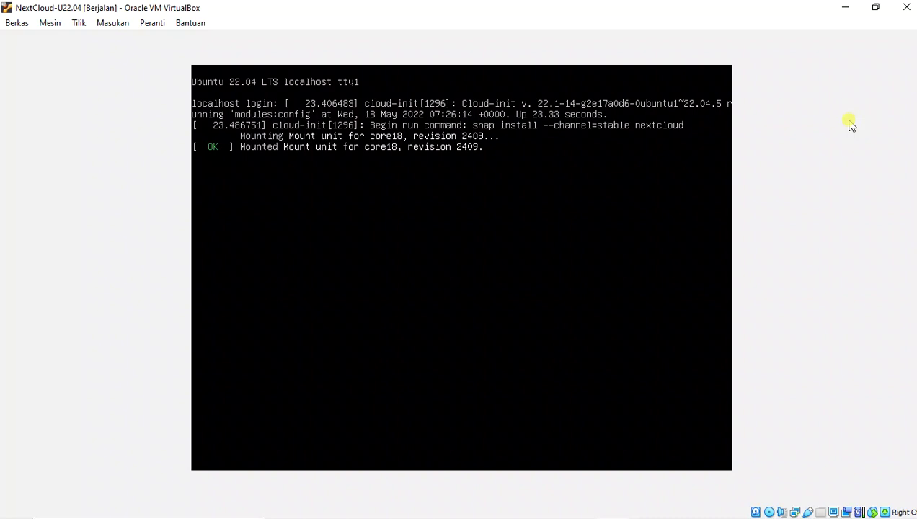
- Enter the account username at the tty1 login prompt, correcting the capitalised last letter
key("Return")
type("subur")
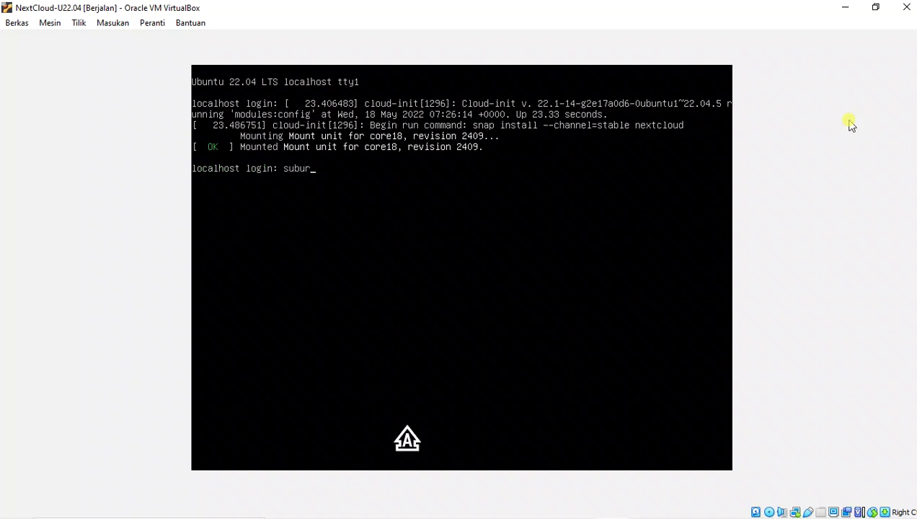
type("A")
key("Caps_Lock")
key("BackSpace")
type("a")
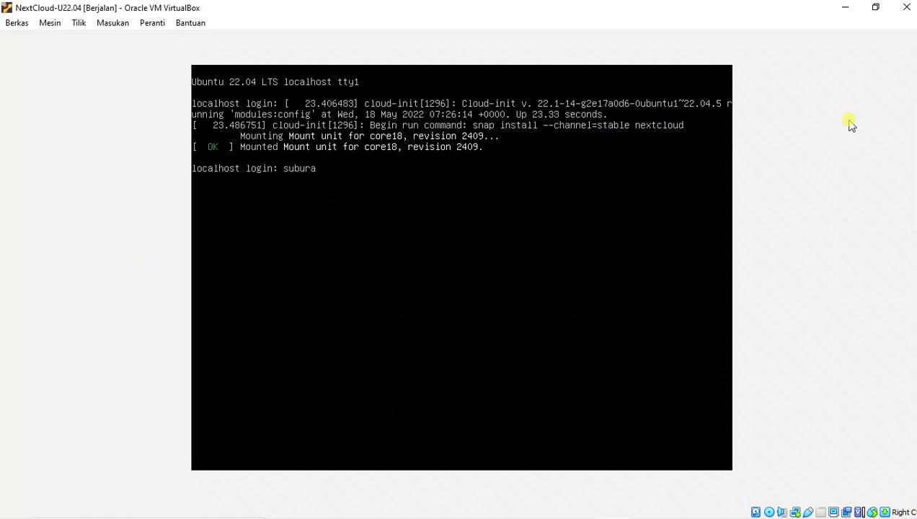
key("Return")
key("Return")
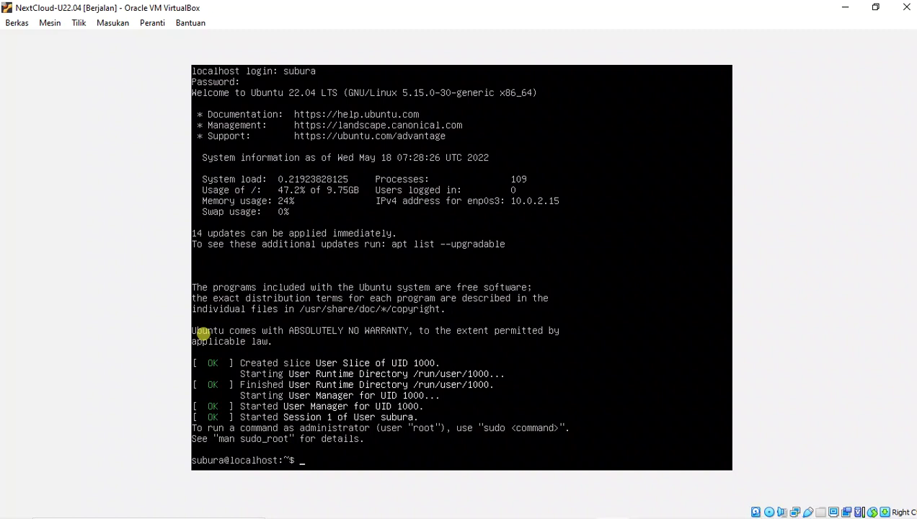
- Run ifconfig in the console after fixing a typo, getting the net-tools suggestion
type("nfig")
key("Left")
key("Left")
type("o")
key("Return")
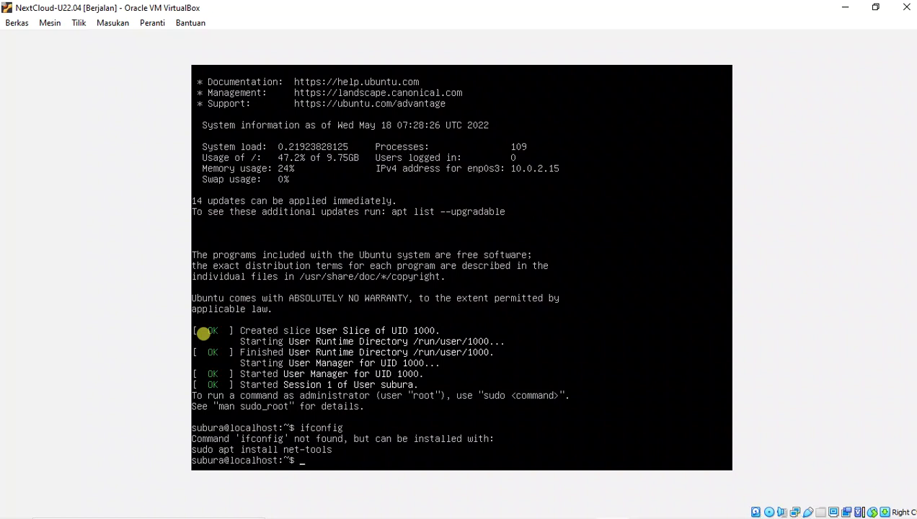
- Run sudo on its own, then get a fresh shell prompt
type("sudo")
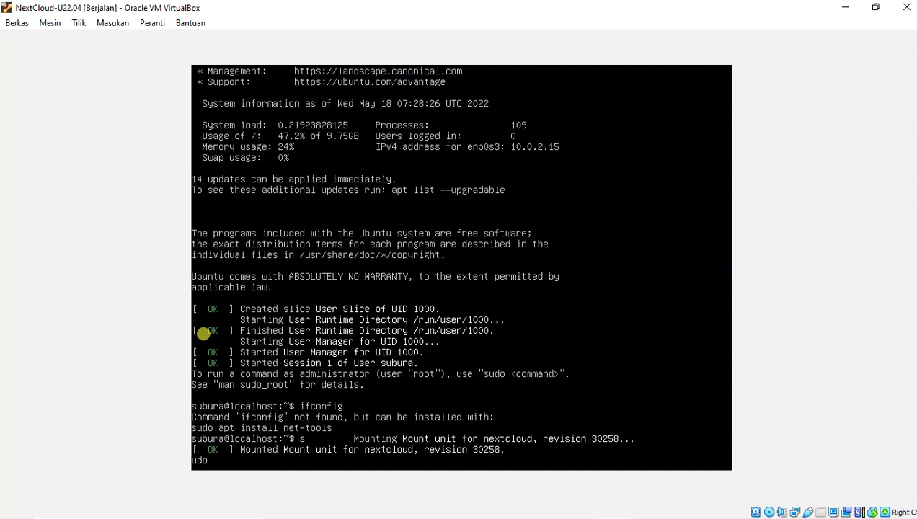
key("Return")
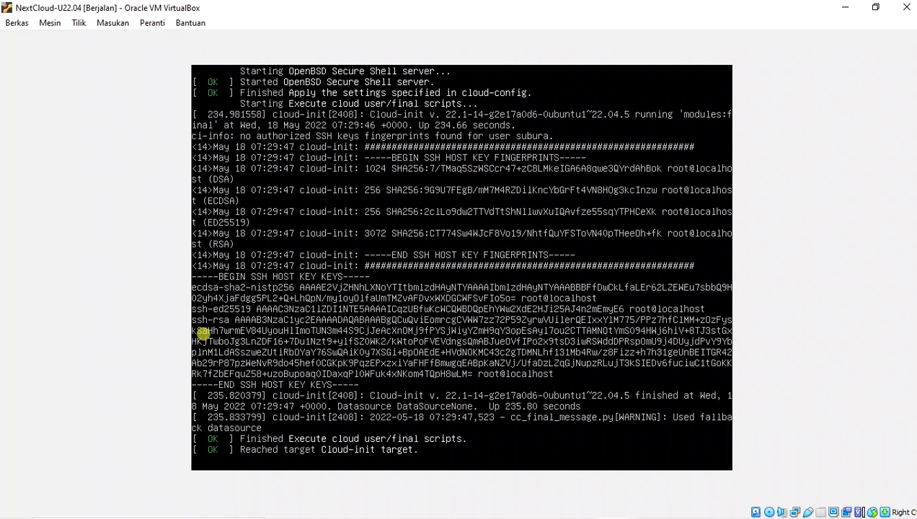
key("Return")
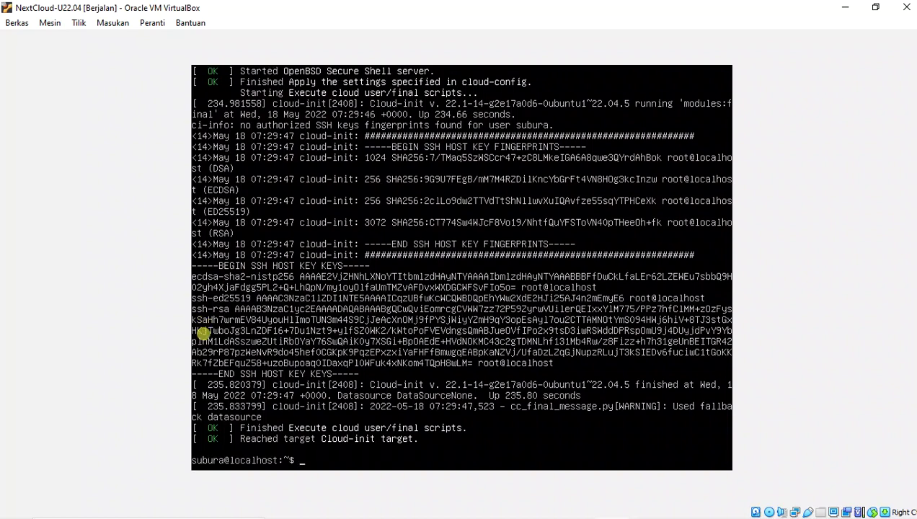
- Add a few blank prompt lines, then clear the server console
key("Return")
key("Return")
key("Return")
key("Return")
type("clear")
key("Return")
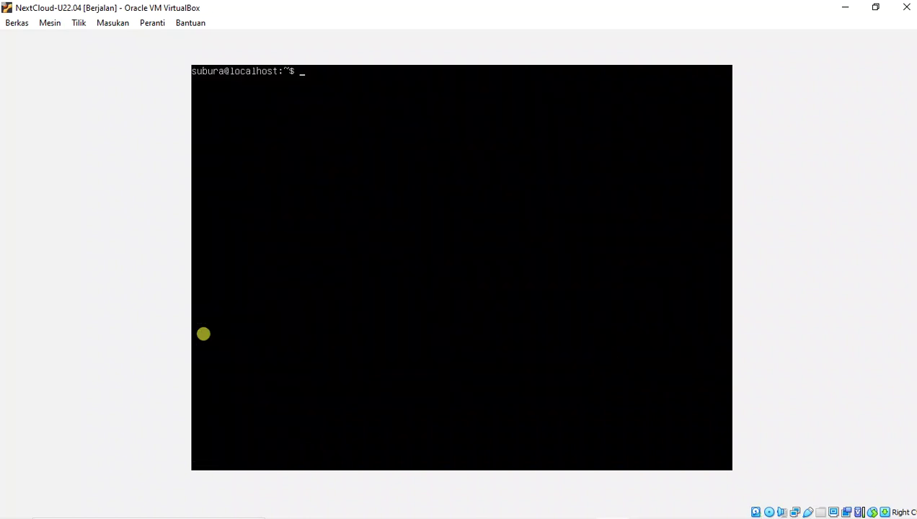
- Enter the command 'sudo apt update' at the prompt, fixing the typos
type("if")
key("BackSpace")
key("BackSpace")
type("sudo apt updae")
key("BackSpace")
type("te")
- Run sudo apt update with the sudo password (14 upgradable packages), then enter 'sudo apt upgrade'
key("Return")
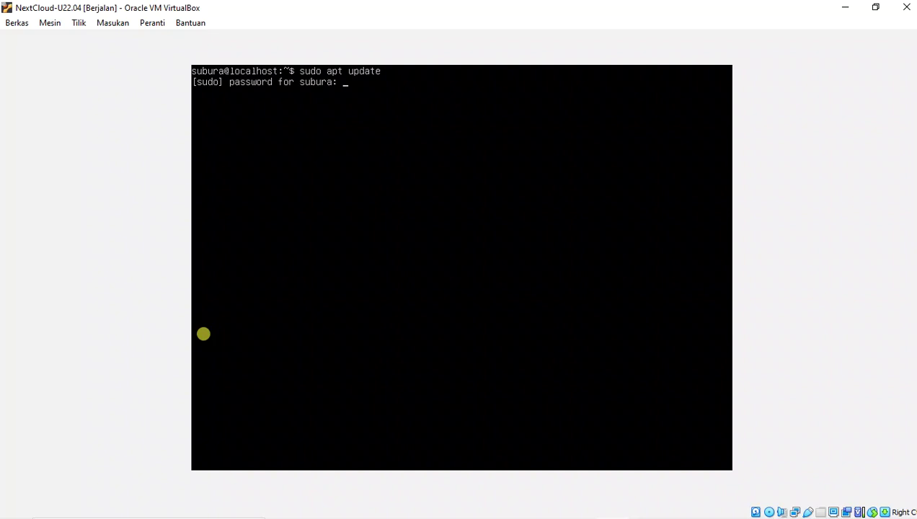
key("Return")
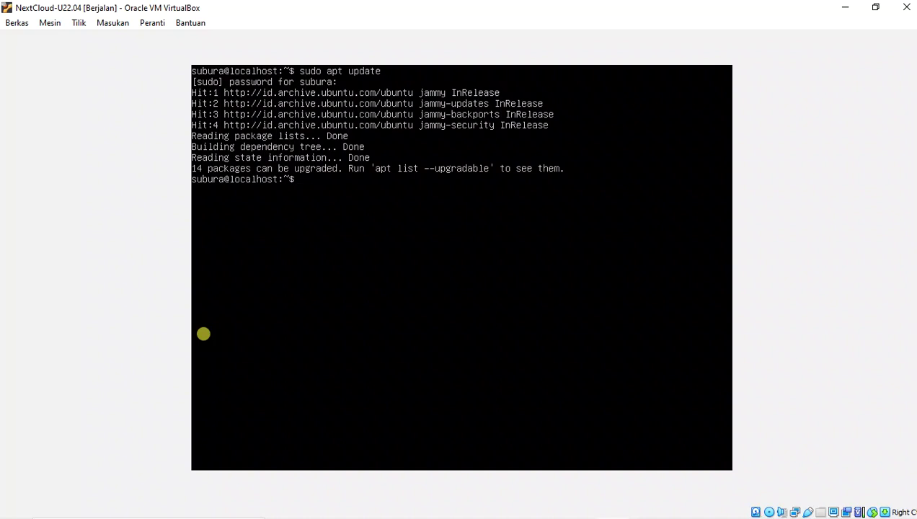
type("sudo apt upgrade")
- Run sudo apt upgrade and accept the default Y to download the 14 packages
key("Return")
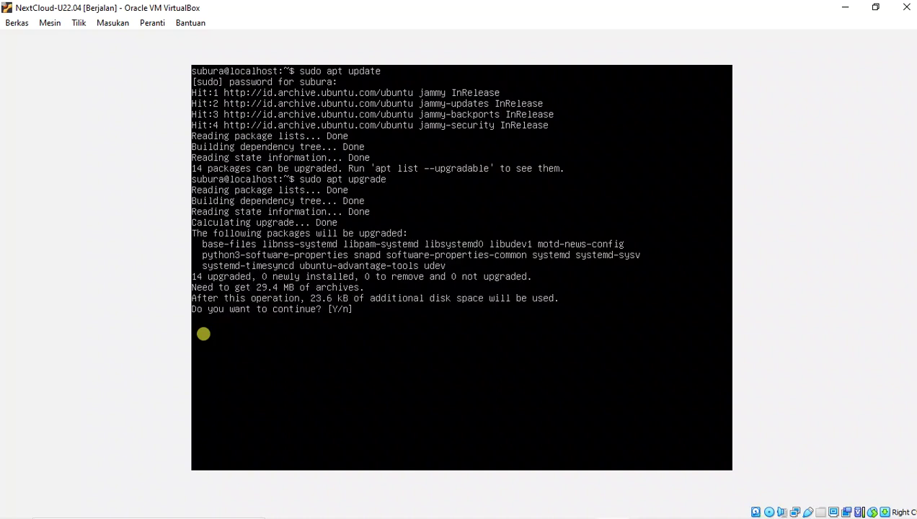
key("Return")
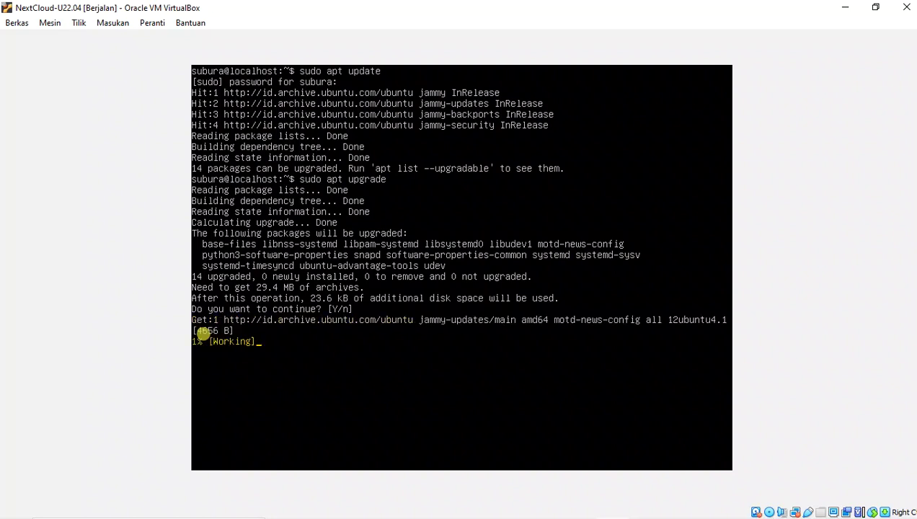
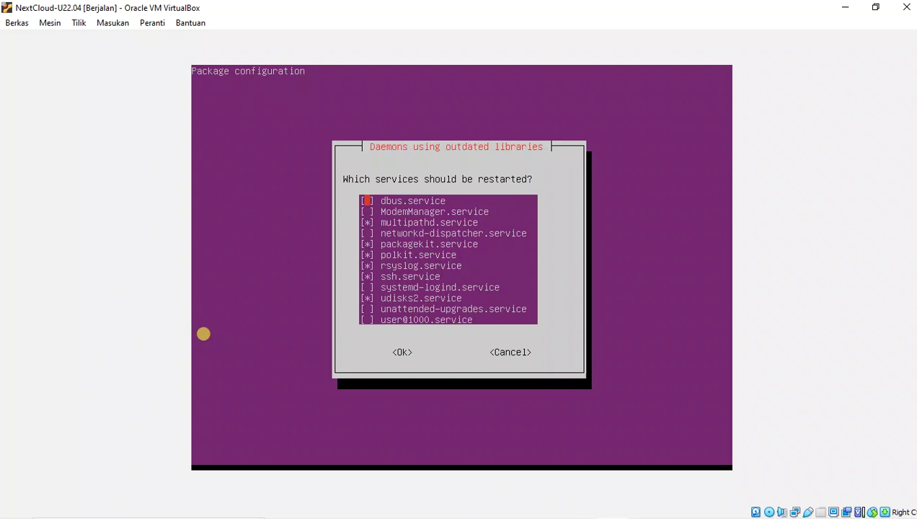
key("Down")
key("space")
key("Down")
key("Down")
key("space")
key("Down")
key("Down")
key("Down")
key("Down")
key("Down")
key("Down")
key("Up")
key("space")
key("Down")
key("Down")
key("Down")
key("Up")
key("space")
key("Down")
key("space")
key("Tab")
key("Return")
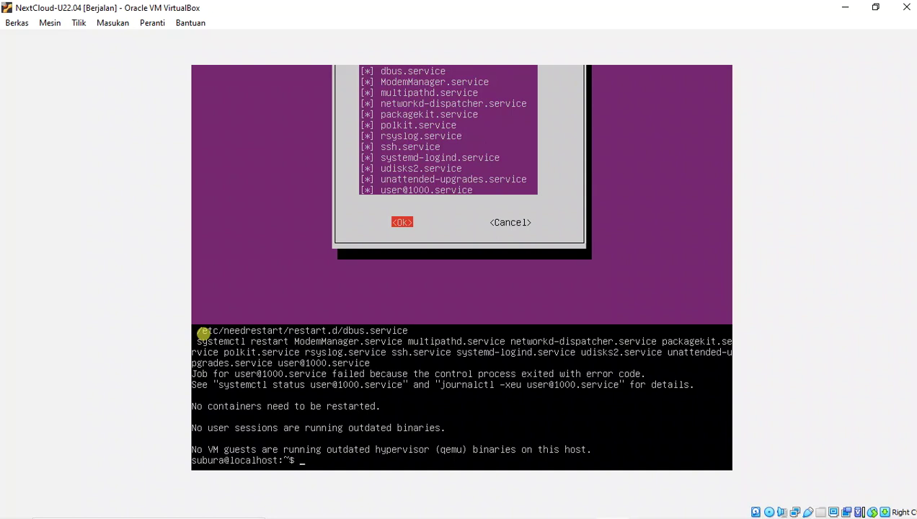
- Clear the terminal, install net-tools with sudo apt, and run ifconfig to show 10.0.2.15
type("c")
type("lear")
key("Return")
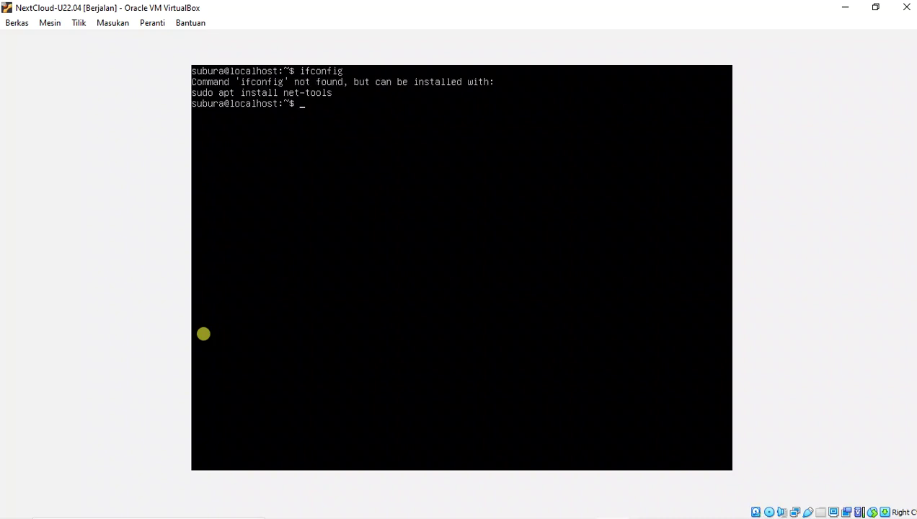
type("sudo apt install")
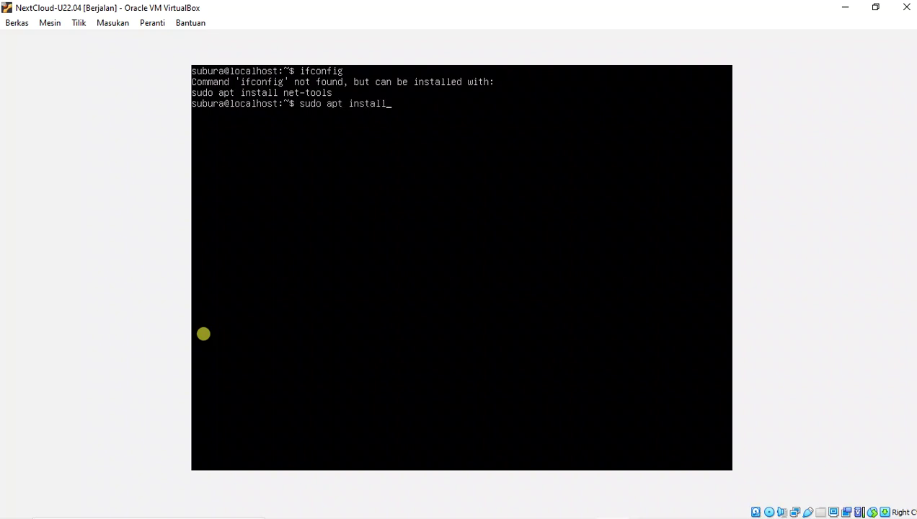
type(" net-tools")
key("Return")
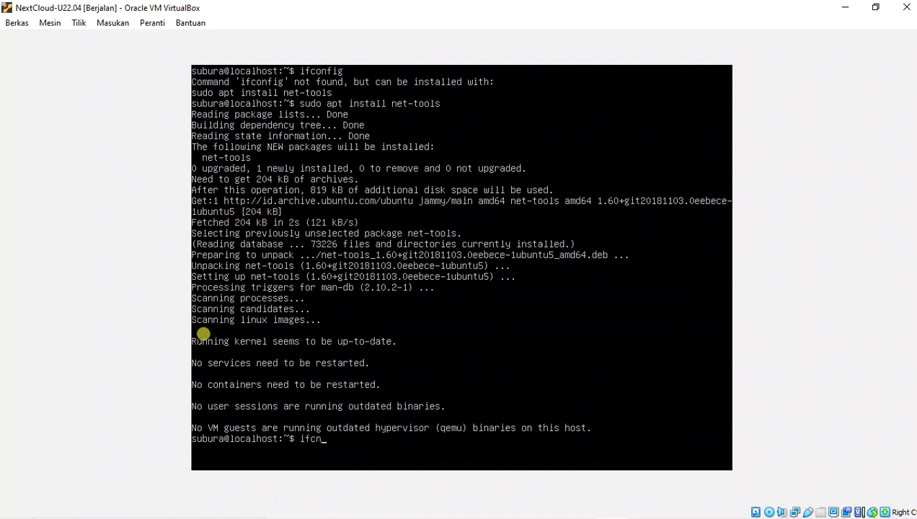
type("onfig")
key("Return")
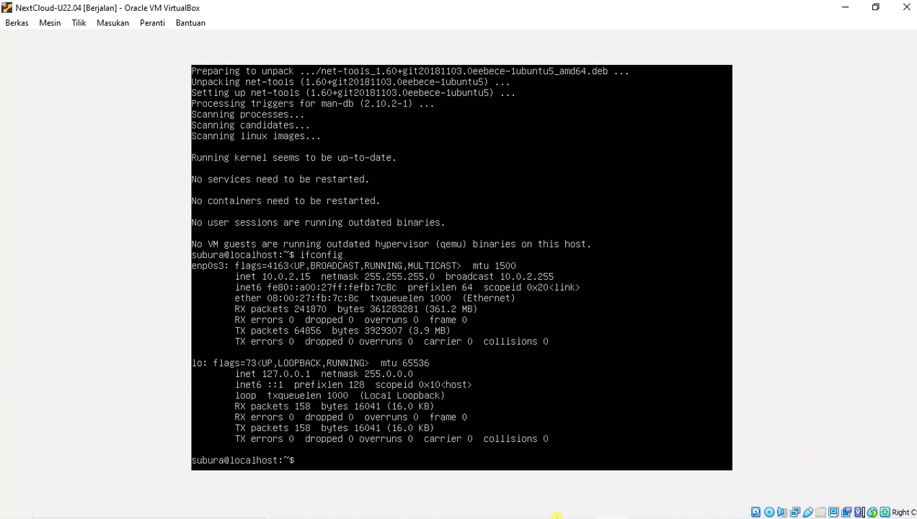
- In the NextCloud VM's network settings, attach Adapter 1 as a Bridged Adapter
left_click(555, 509)
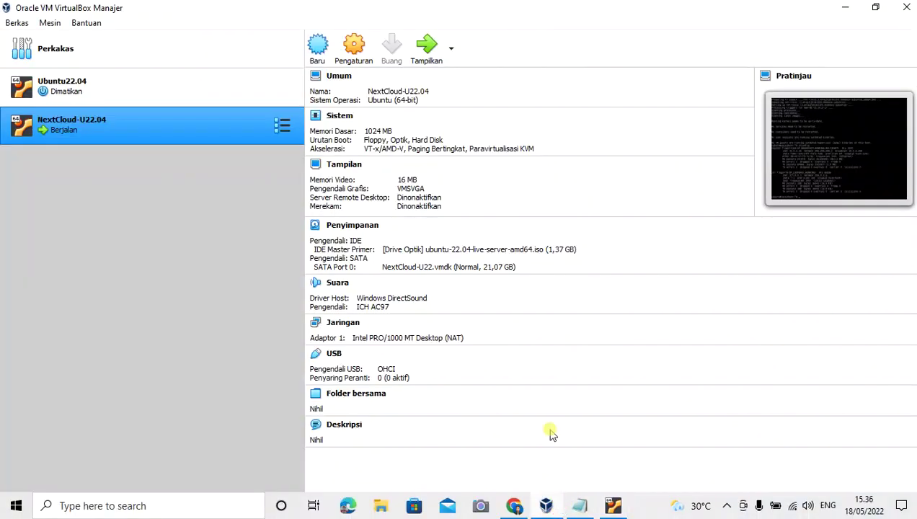
left_click(356, 50)
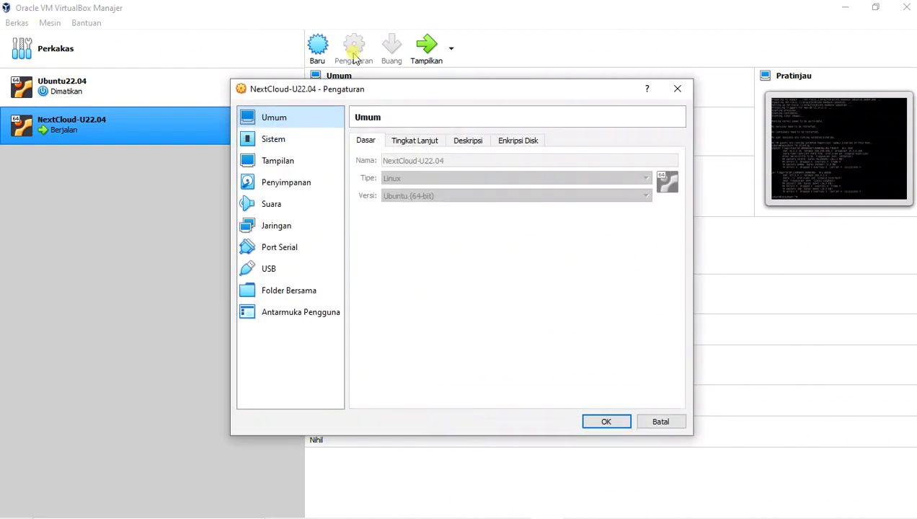
left_click(304, 229)
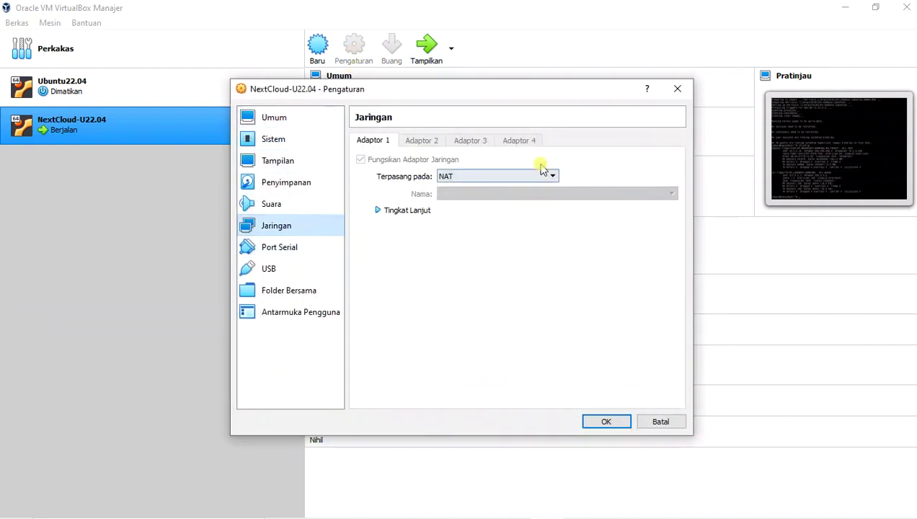
left_click(453, 176)
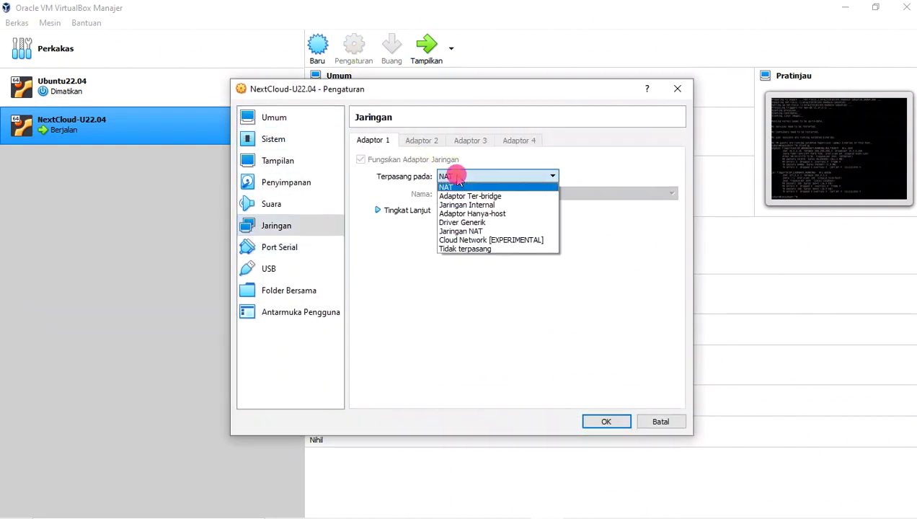
left_click(458, 196)
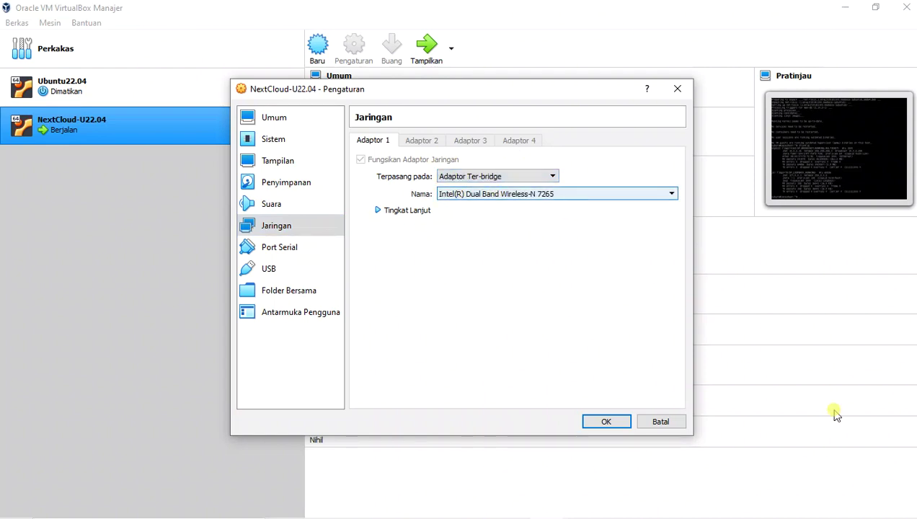
- Check the host's Wi-Fi and keep the Intel Dual Band Wireless-N 7265 bridge, then save the settings
mouse_move(792, 513)
left_click(792, 505)
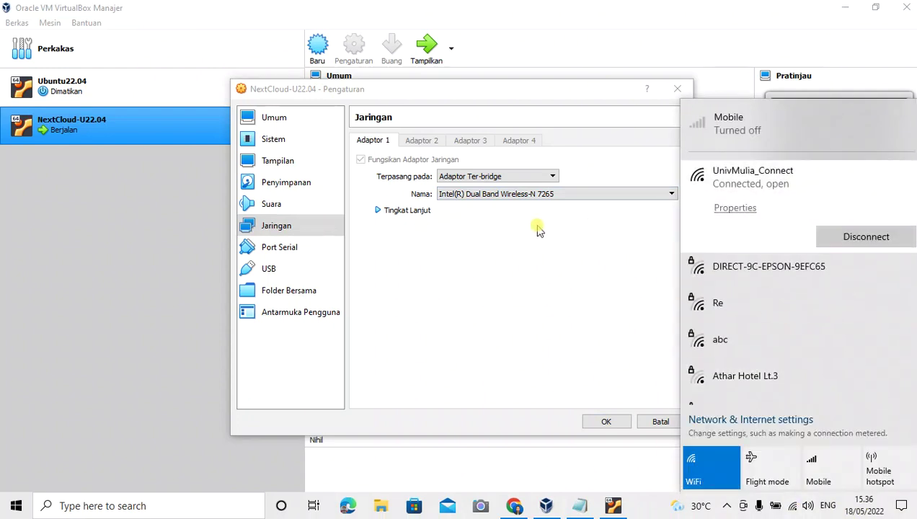
left_click(538, 195)
left_click(537, 195)
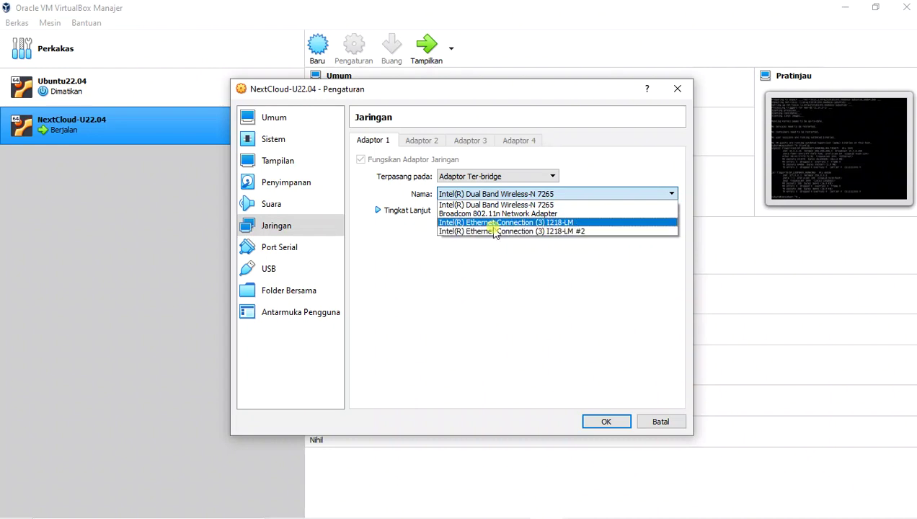
left_click(471, 296)
left_click(396, 211)
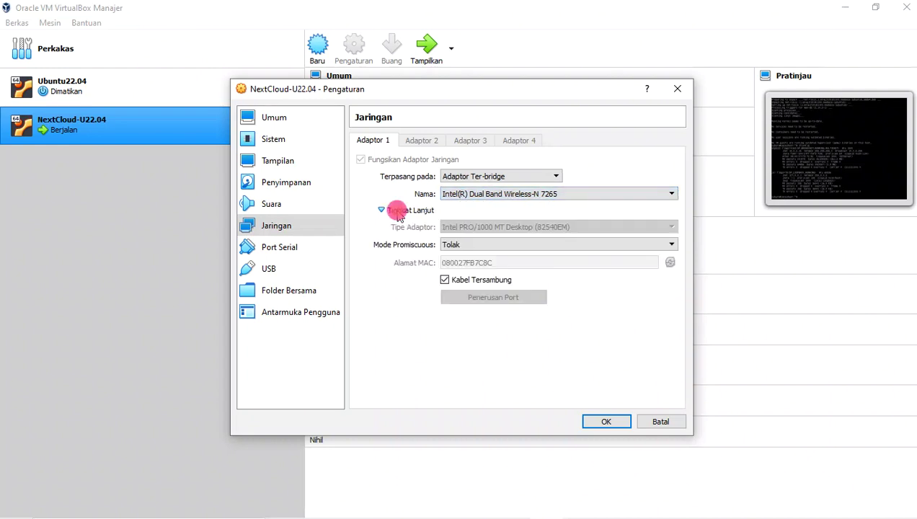
left_click(383, 213)
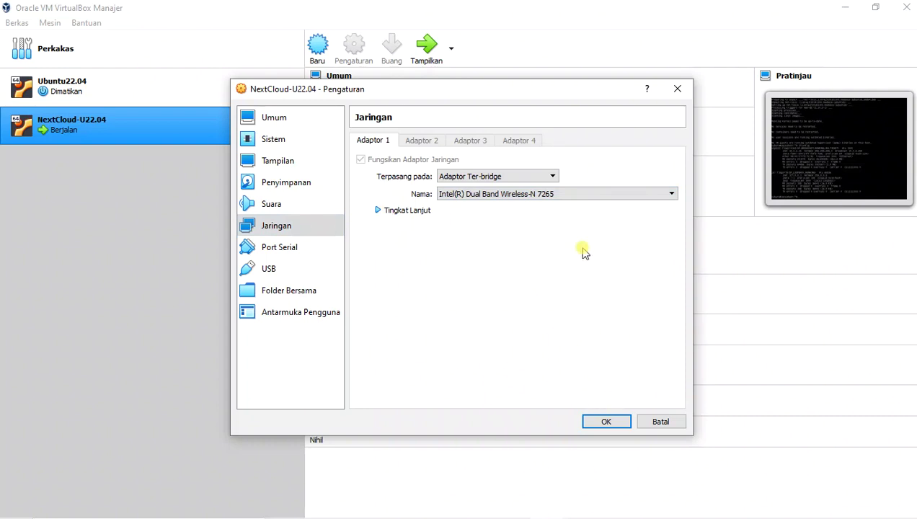
left_click(590, 422)
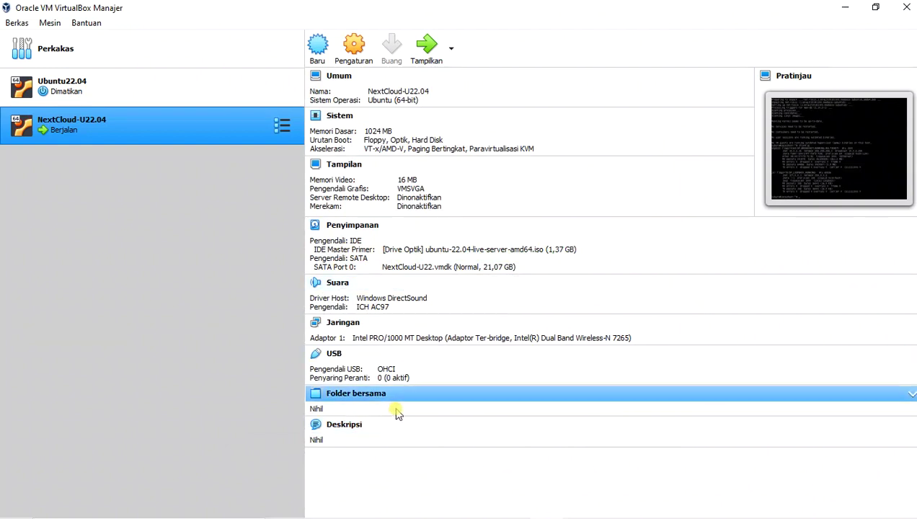
mouse_move(487, 514)
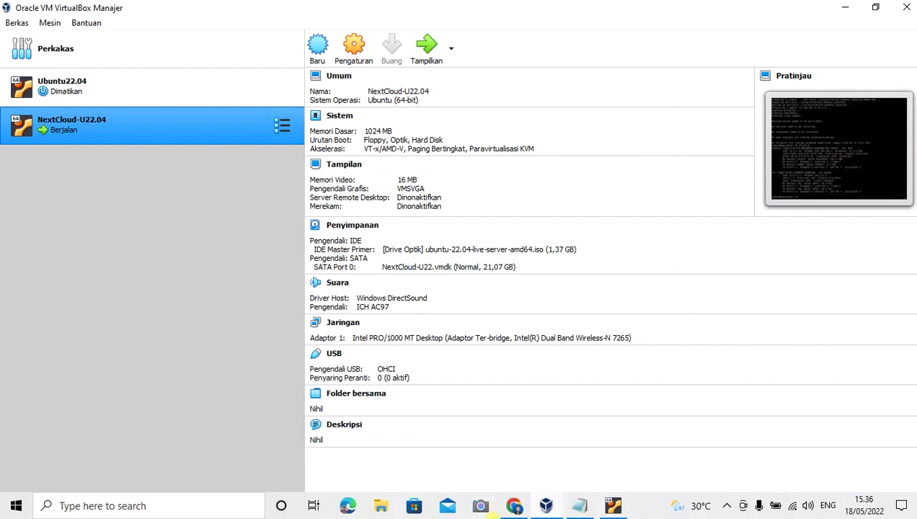
left_click(547, 507)
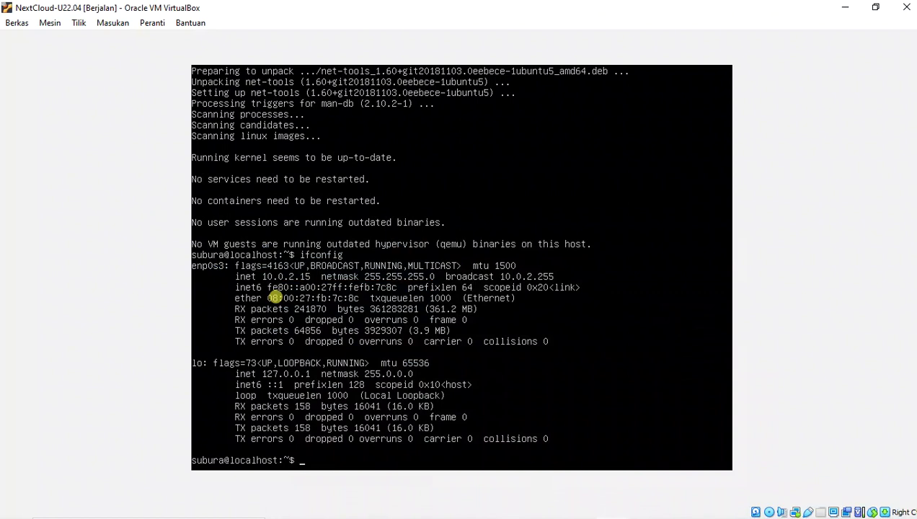
- Rerun ifconfig to confirm enp0s3 now has 10.20.3.231, then restore down the VM window
key("Up")
key("Return")
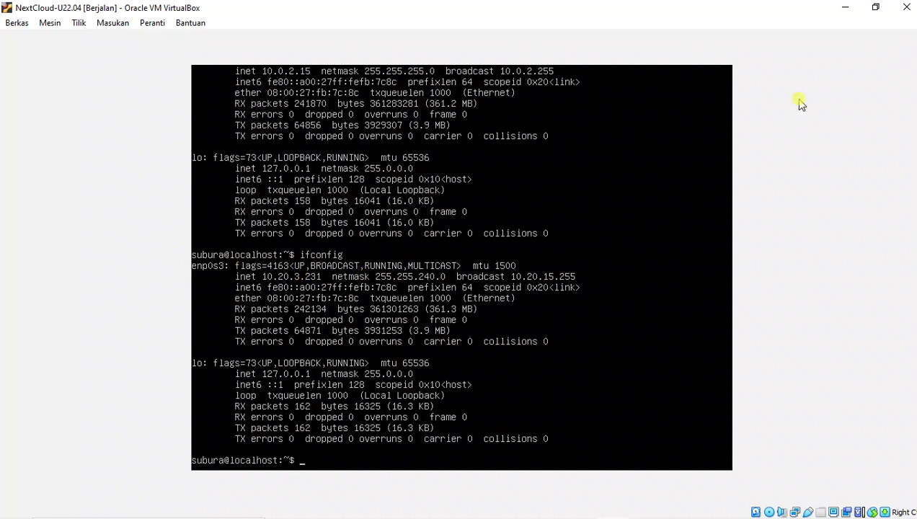
left_click(875, 7)
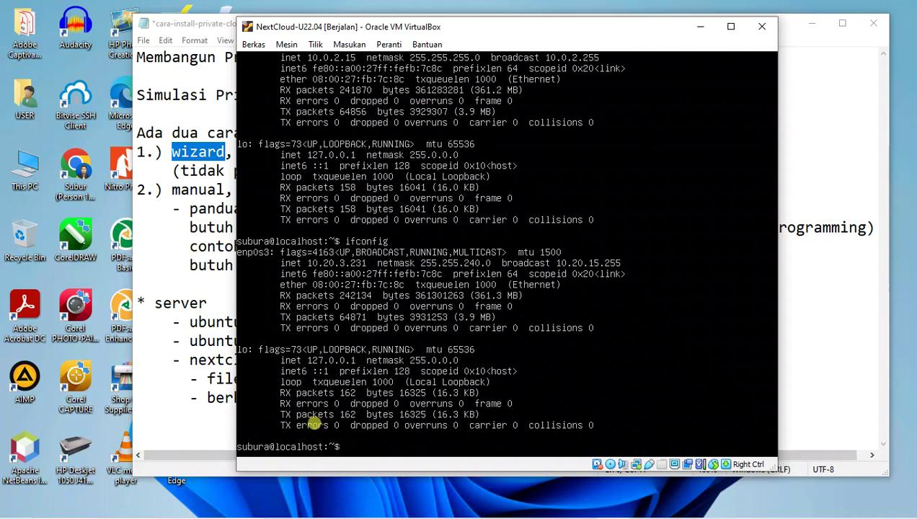
- Open an Administrator Command Prompt and arrange it beside the VM window
mouse_move(234, 513)
left_click(154, 499)
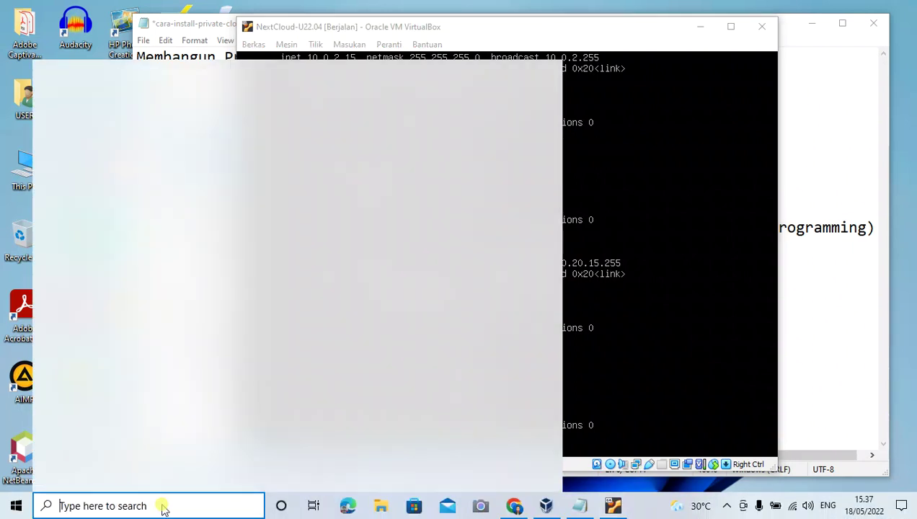
type("cmd")
key("ctrl+shift+Return")
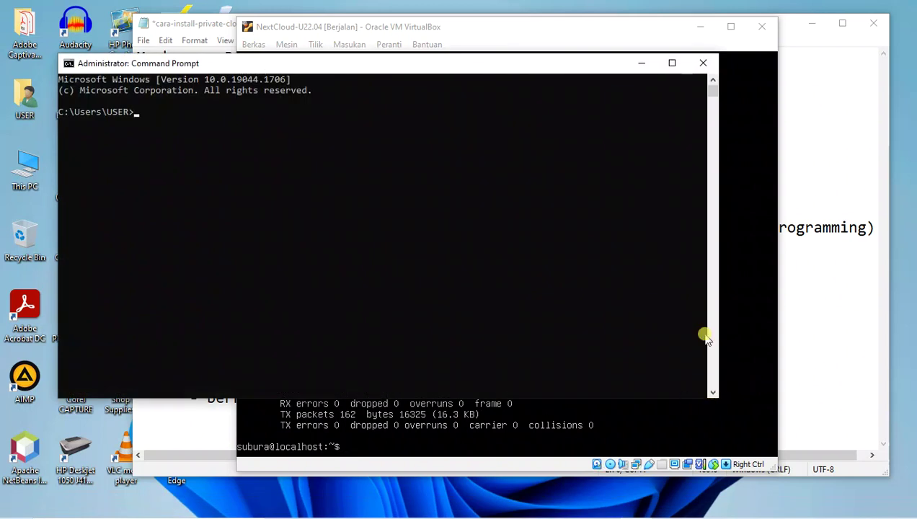
left_click_drag(719, 313, 413, 311)
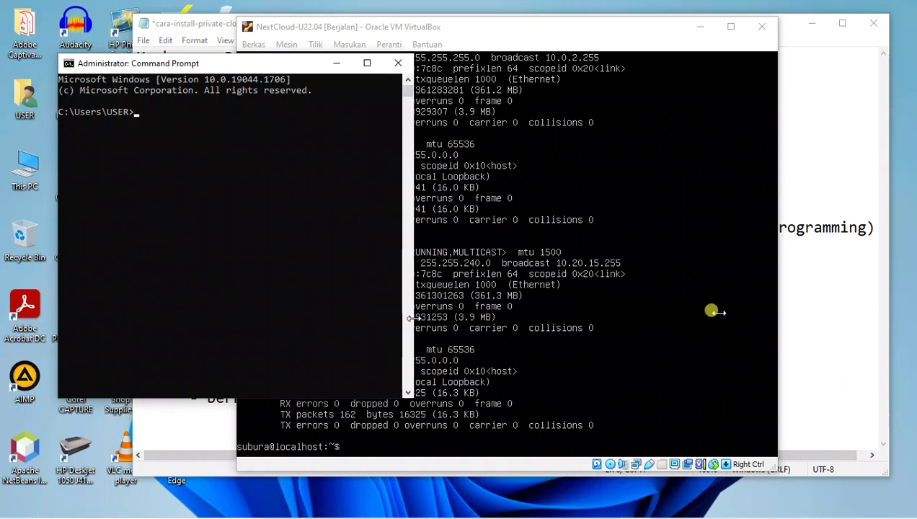
left_click_drag(584, 30, 752, 26)
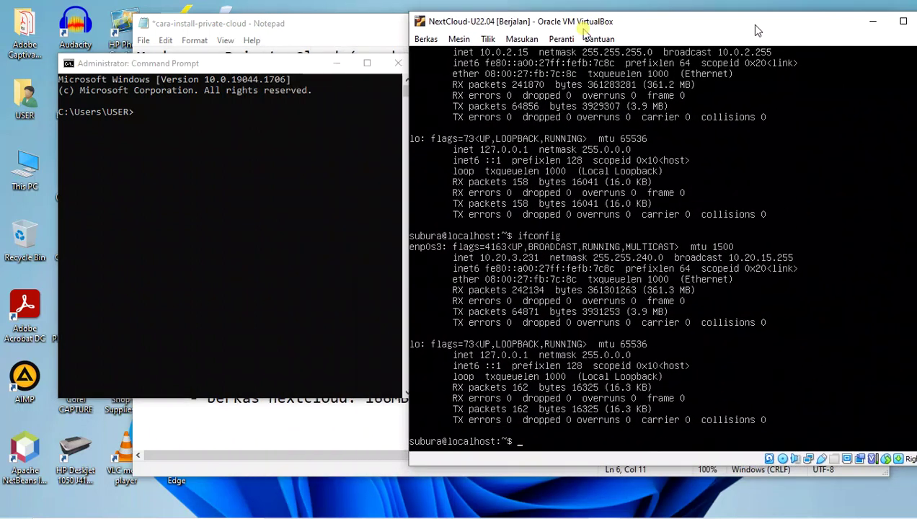
left_click(239, 139)
left_click_drag(59, 250, 6, 251)
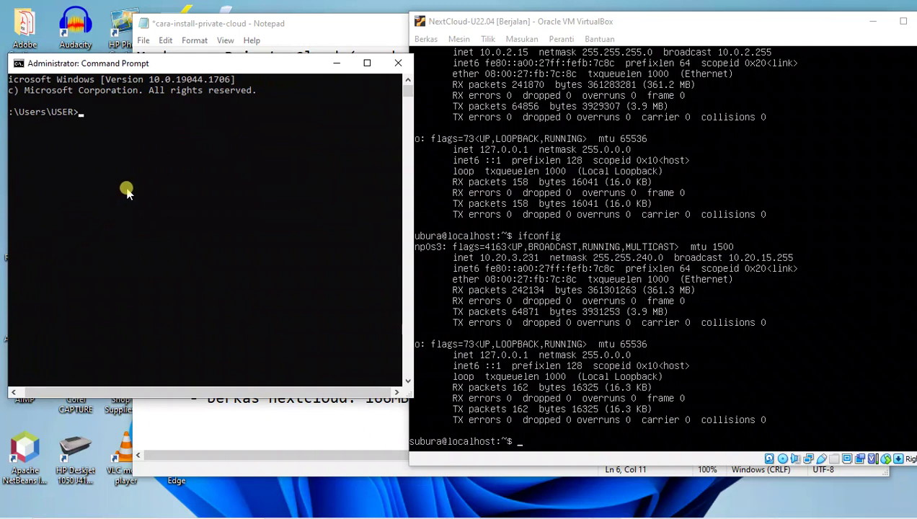
- Run ipconfig to list the host's network addresses
type("ipconfi")
key("Return")
key("Up")
type("g")
key("Return")
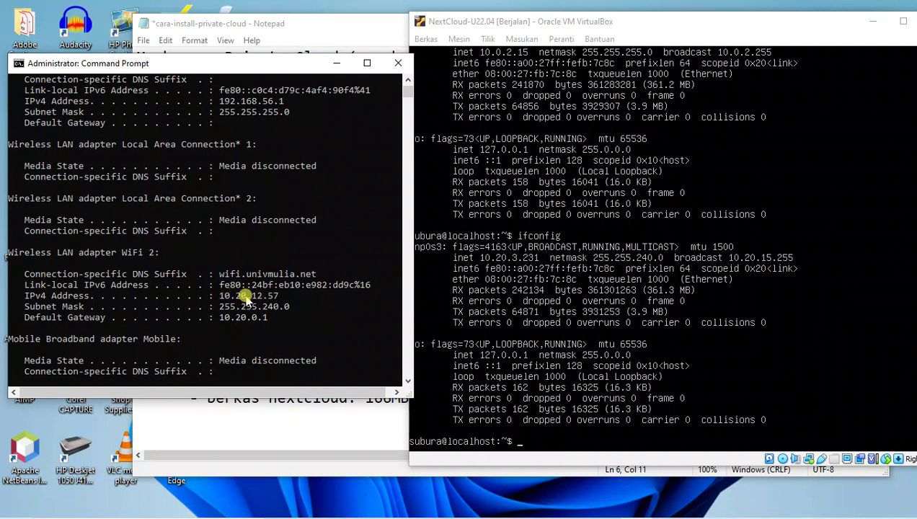
scroll(231, 340, "down", 3)
scroll(231, 341, "up", 1)
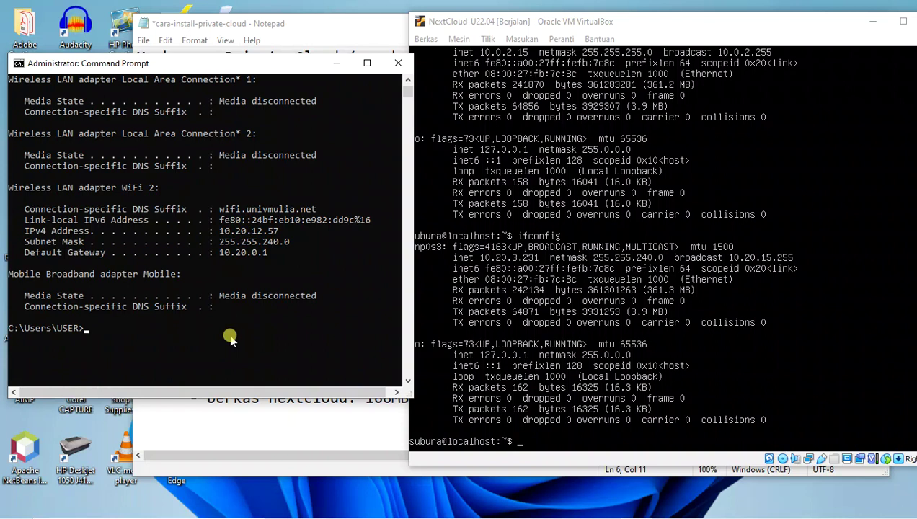
- Ping the VM at 10.20.3.231 and confirm four replies with 0% loss
type("ping 10.20.3.231")
key("Return")
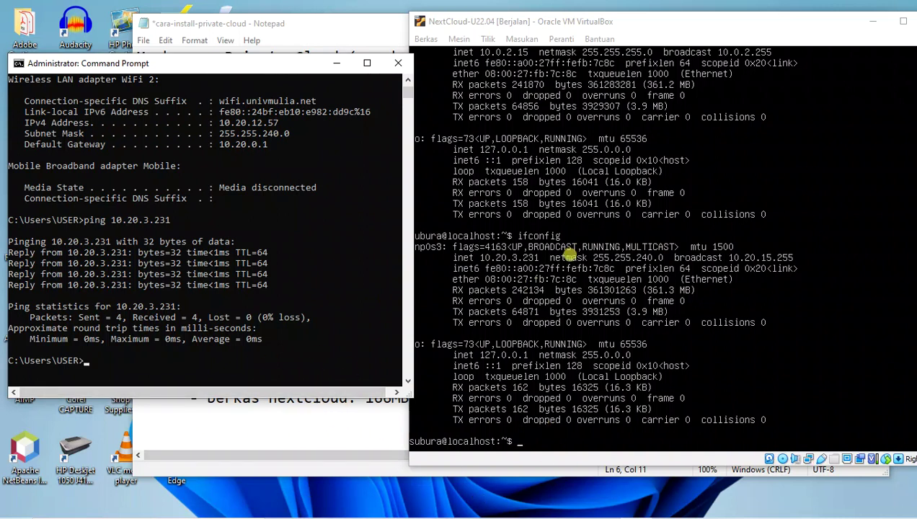
left_click(543, 285)
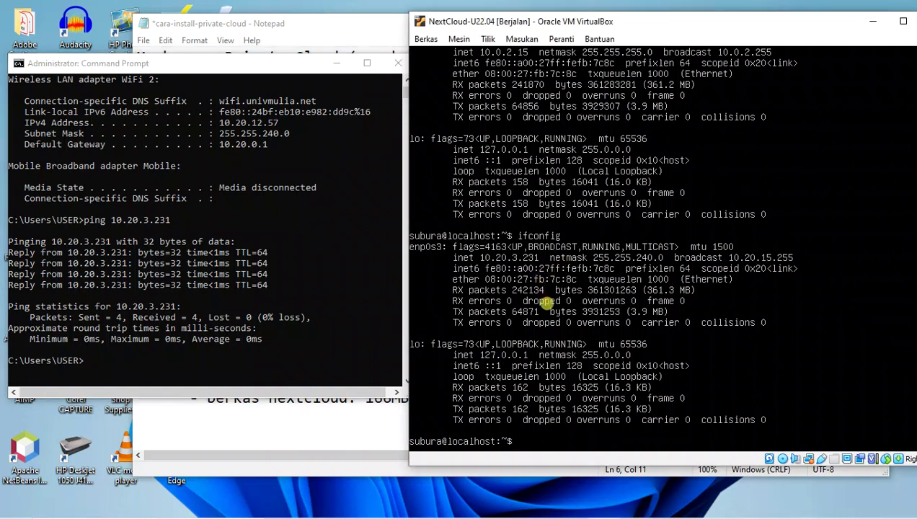
- Ping the Windows host 10.20.12.57 from the VM, then stop it to read 0% packet loss
type("ping 10.20.")
type("12.57")
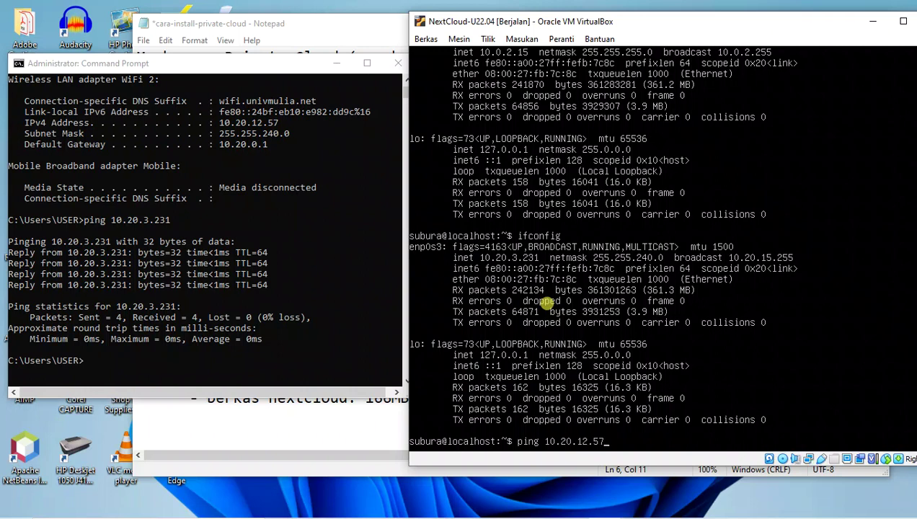
key("Return")
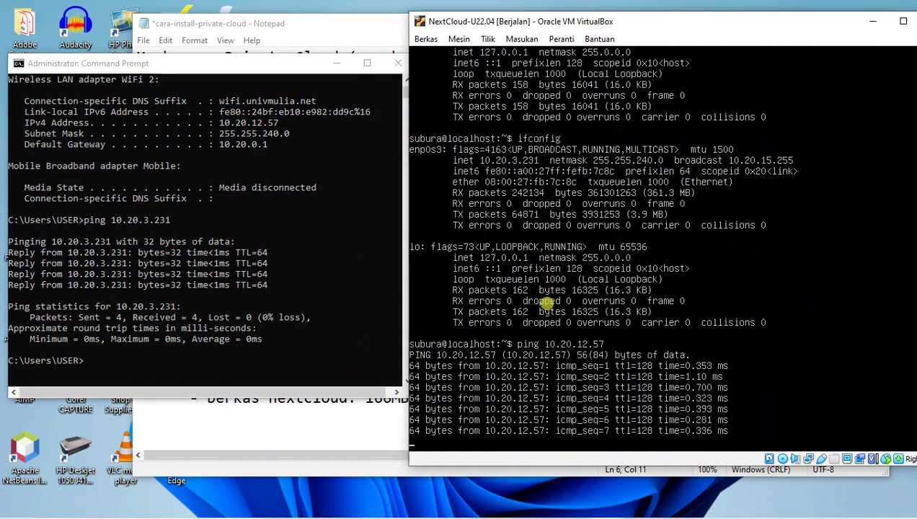
key("ctrl+c")
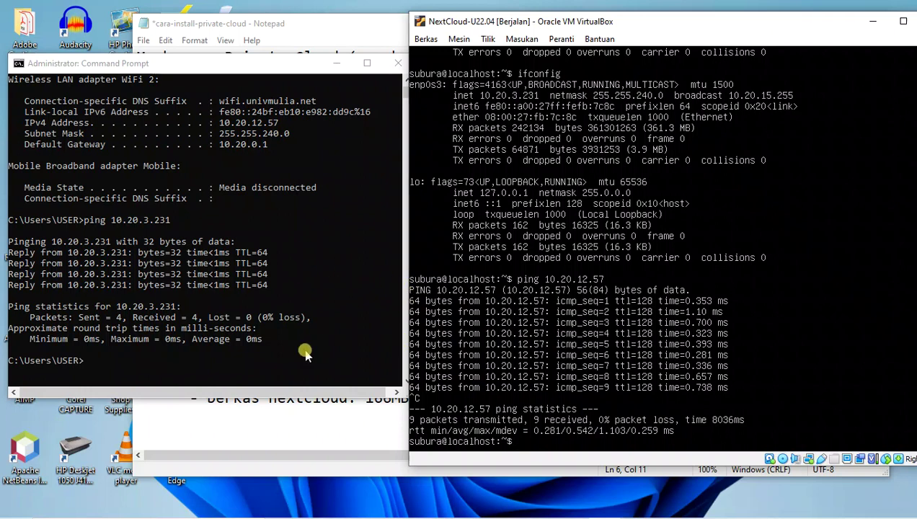
left_click(267, 416)
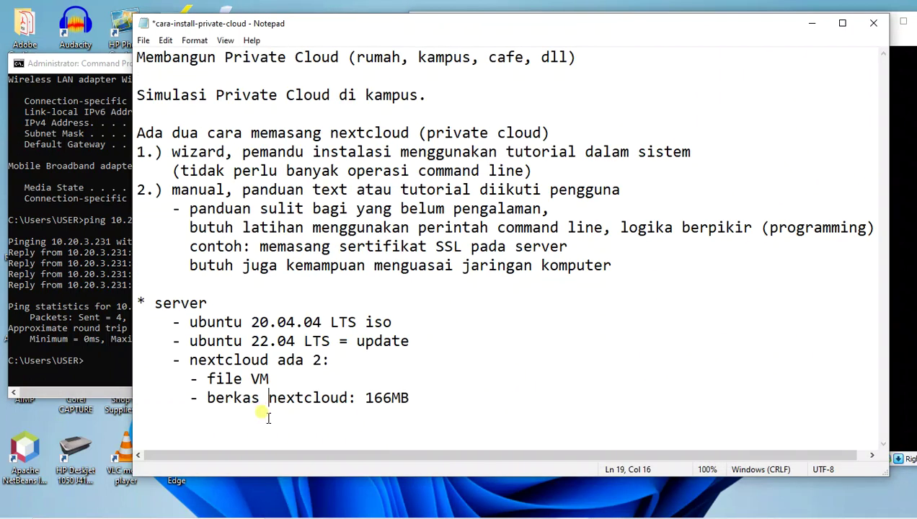
- Launch Chrome from its desktop shortcut
left_click_drag(179, 151, 207, 152)
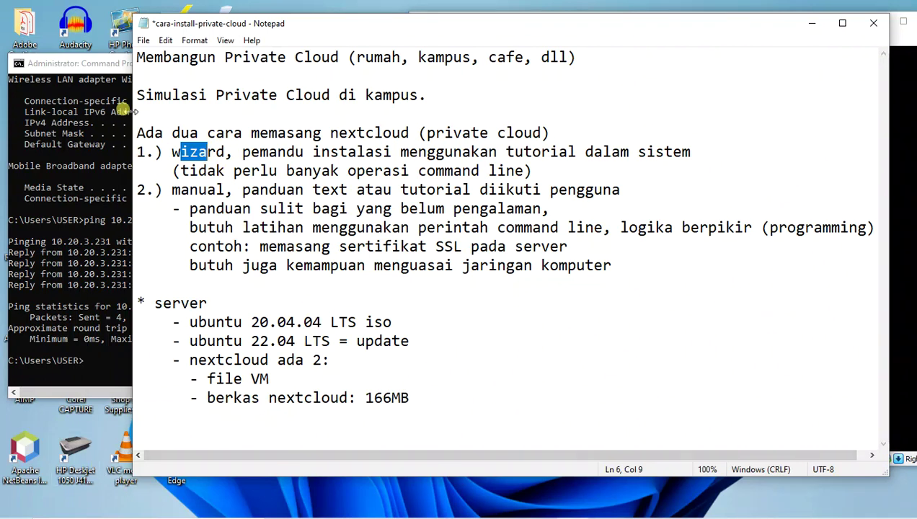
left_click_drag(100, 64, 345, 98)
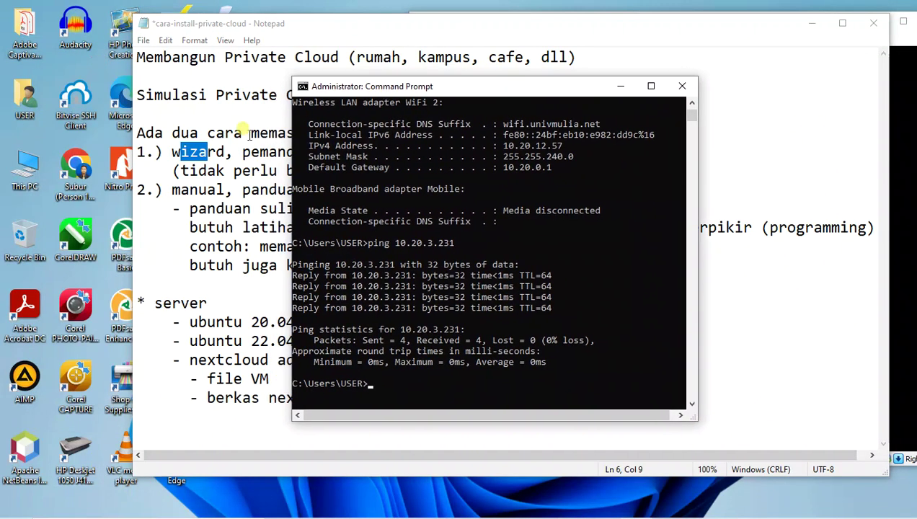
left_click(75, 173)
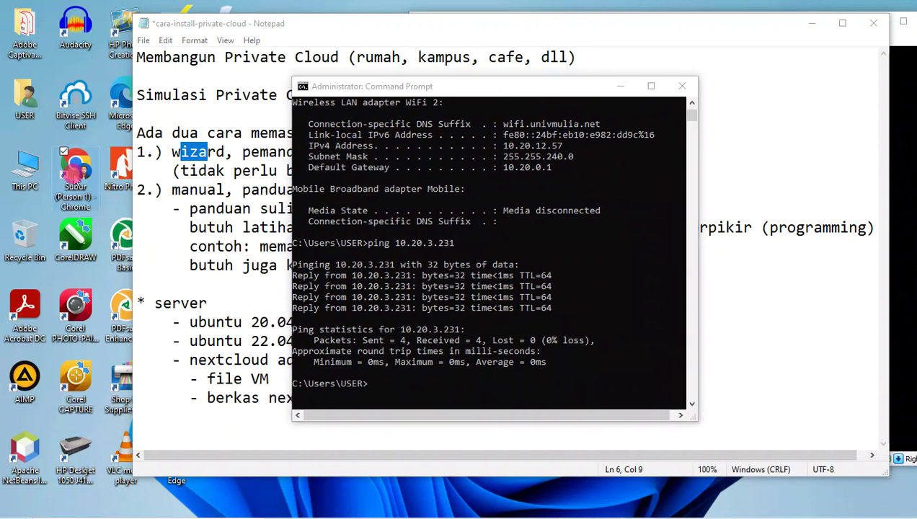
double_click(75, 173)
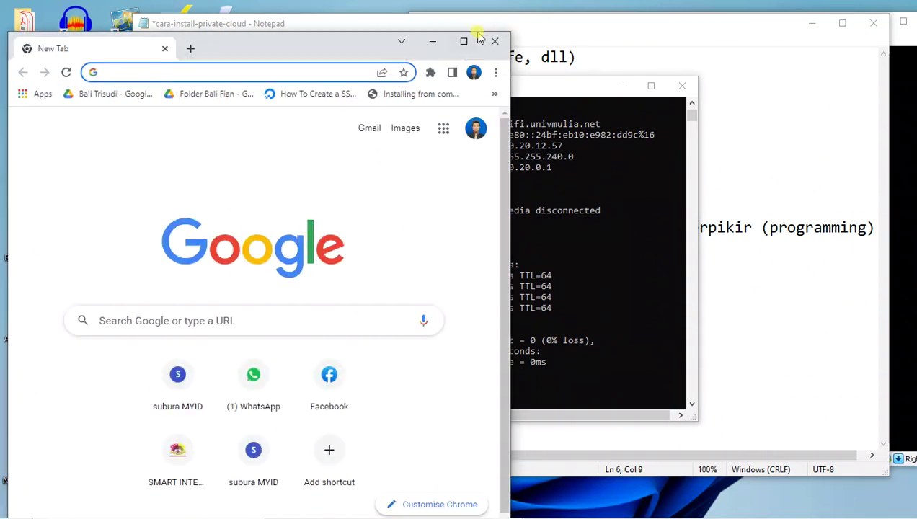
- Copy 10.20.3.231 from Command Prompt, paste and go in Chrome, and maximize the window
left_click_drag(575, 90, 703, 72)
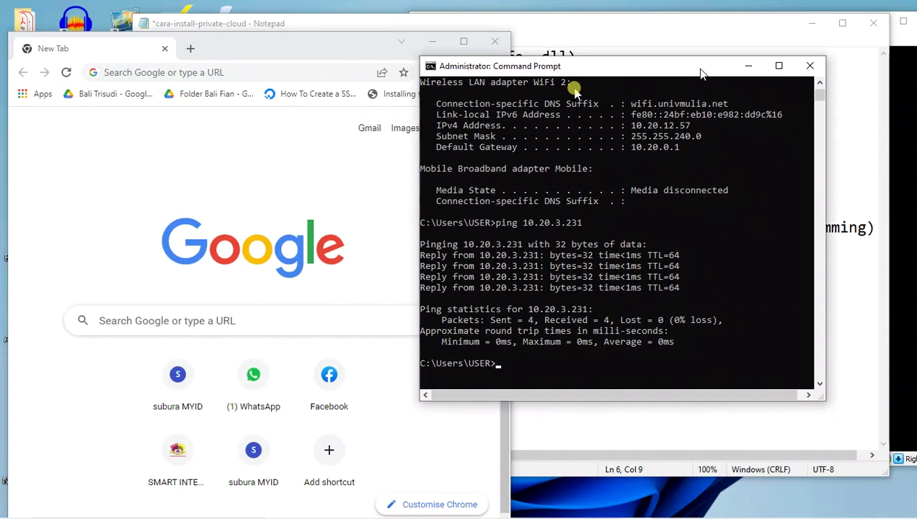
left_click_drag(528, 309, 586, 309)
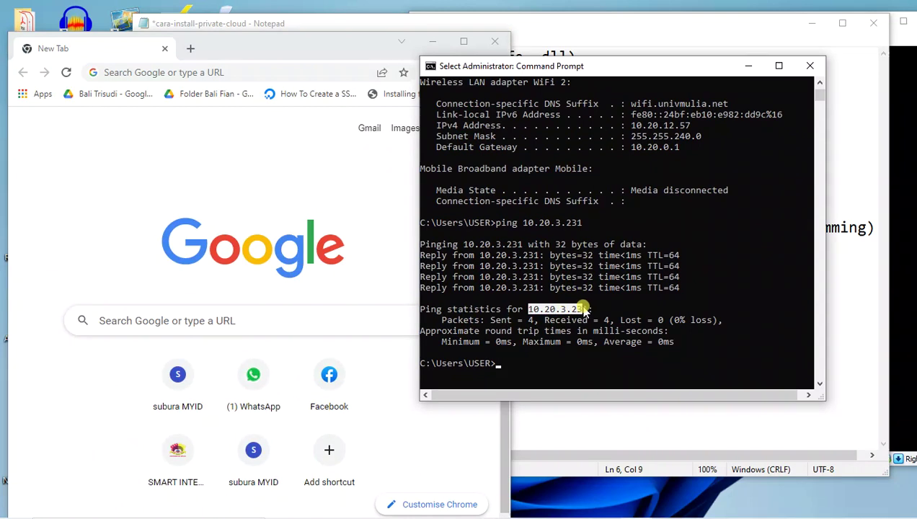
right_click(585, 308)
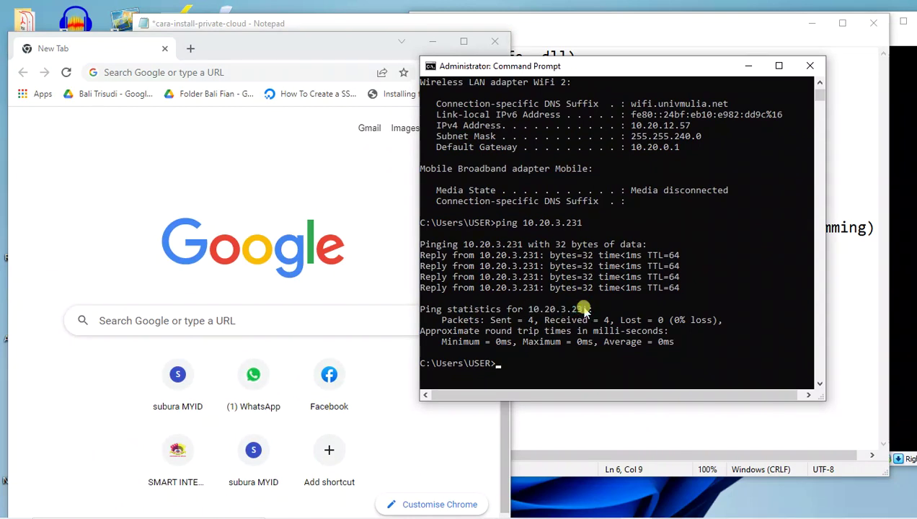
left_click(153, 72)
right_click(156, 74)
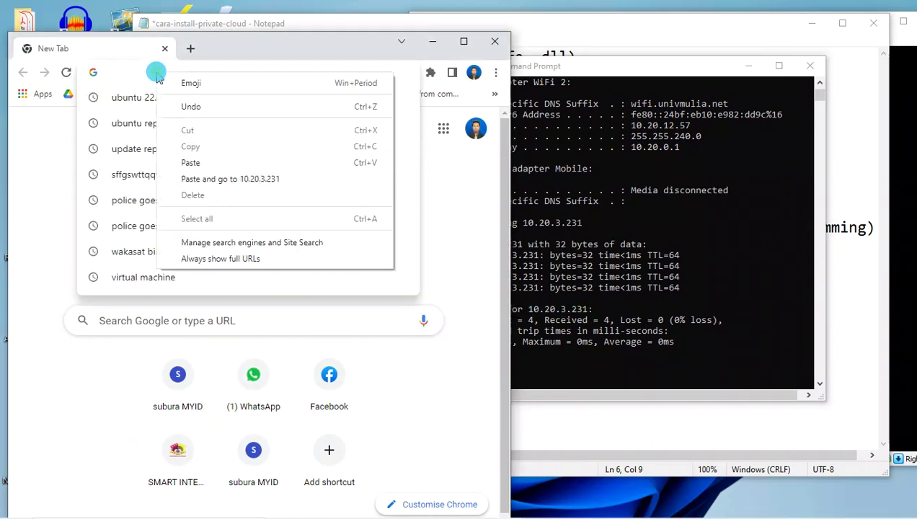
left_click(196, 180)
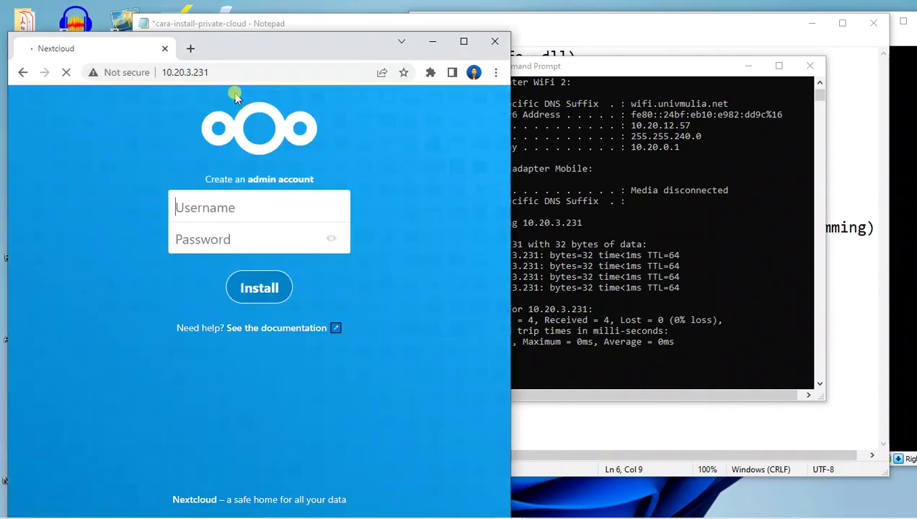
left_click(464, 41)
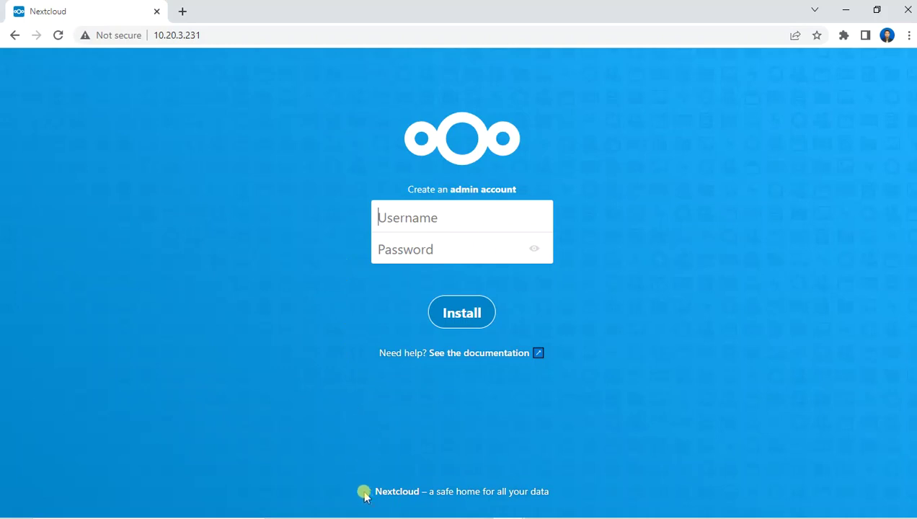
mouse_move(592, 490)
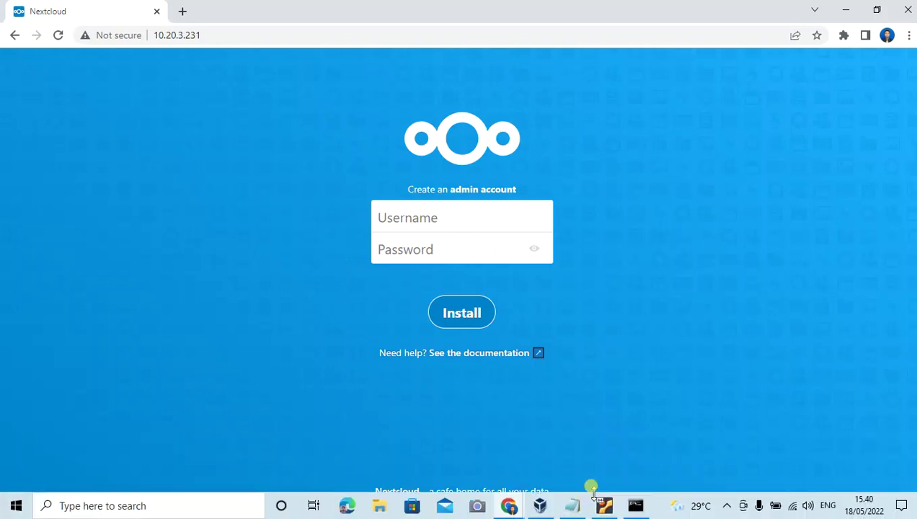